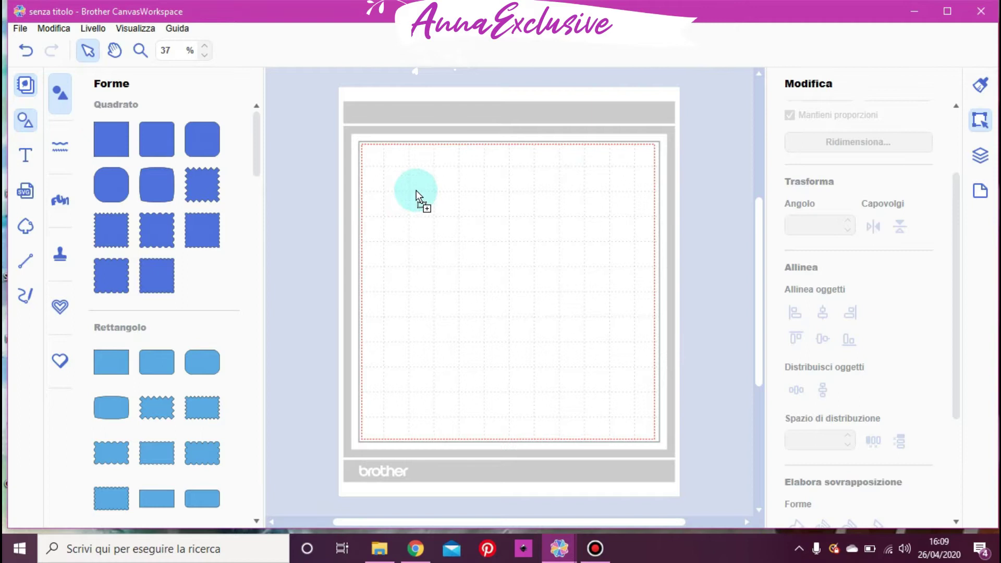
Step: Place a plain square in the upper-left area of the mat and a plain equilateral triangle to its right
{"action": "left_click", "coordinate": [416, 196]}
{"action": "left_click_drag", "start_coordinate": [422, 193], "coordinate": [433, 220]}
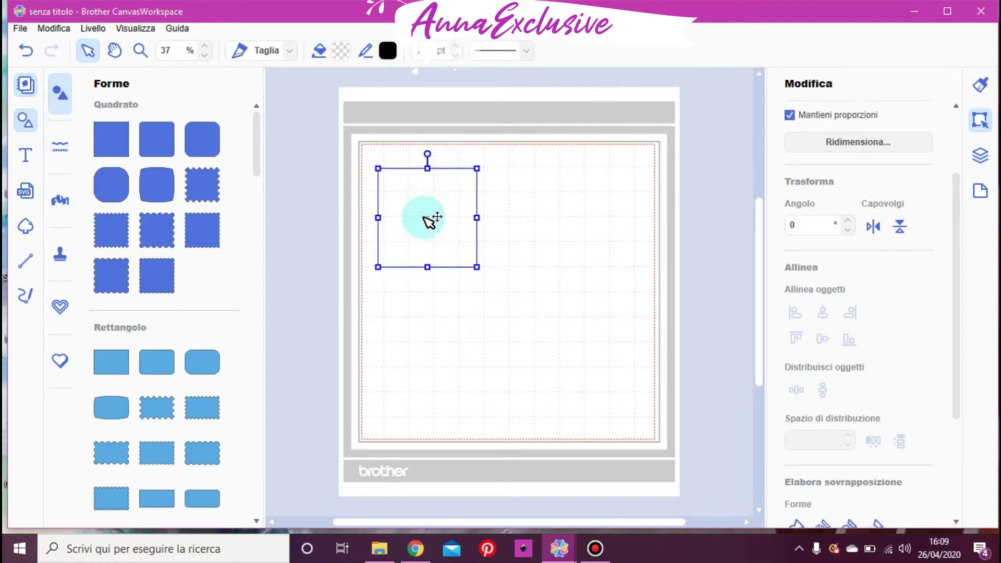
{"action": "scroll", "coordinate": [154, 385], "scroll_direction": "down", "scroll_amount": 1}
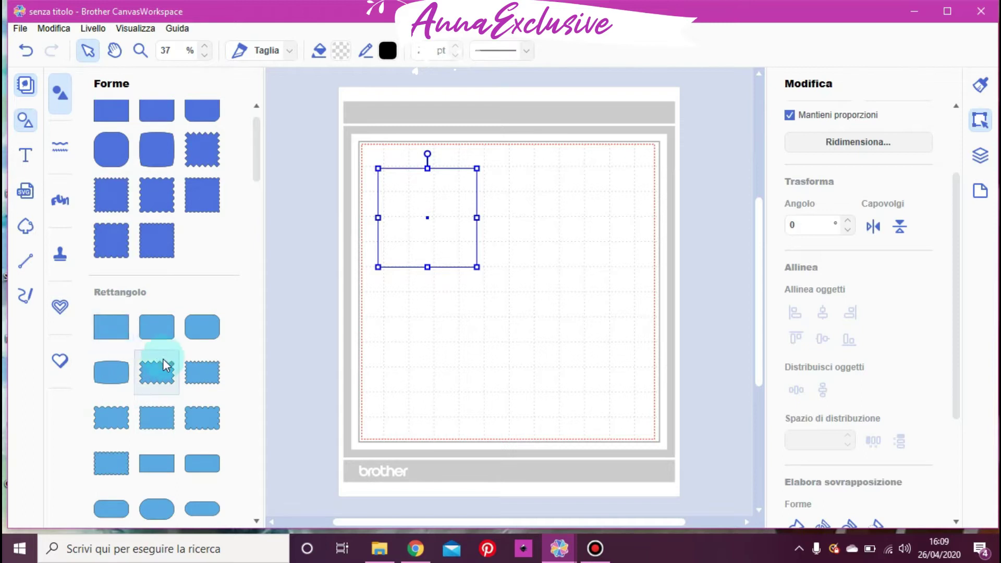
{"action": "scroll", "coordinate": [166, 396], "scroll_direction": "down", "scroll_amount": 4}
{"action": "scroll", "coordinate": [170, 422], "scroll_direction": "down", "scroll_amount": 5}
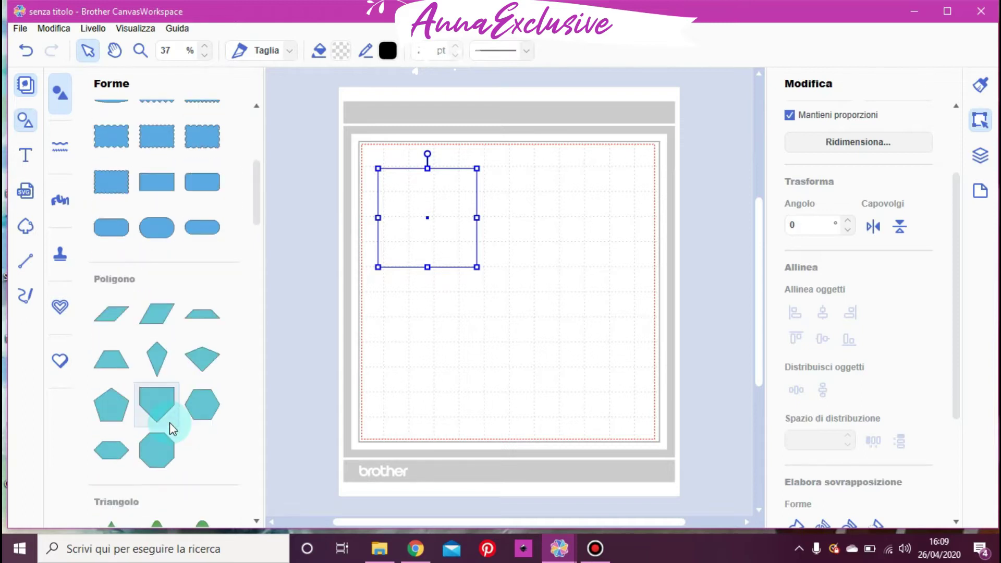
{"action": "scroll", "coordinate": [168, 419], "scroll_direction": "down", "scroll_amount": 2}
{"action": "left_click_drag", "start_coordinate": [110, 430], "coordinate": [583, 217]}
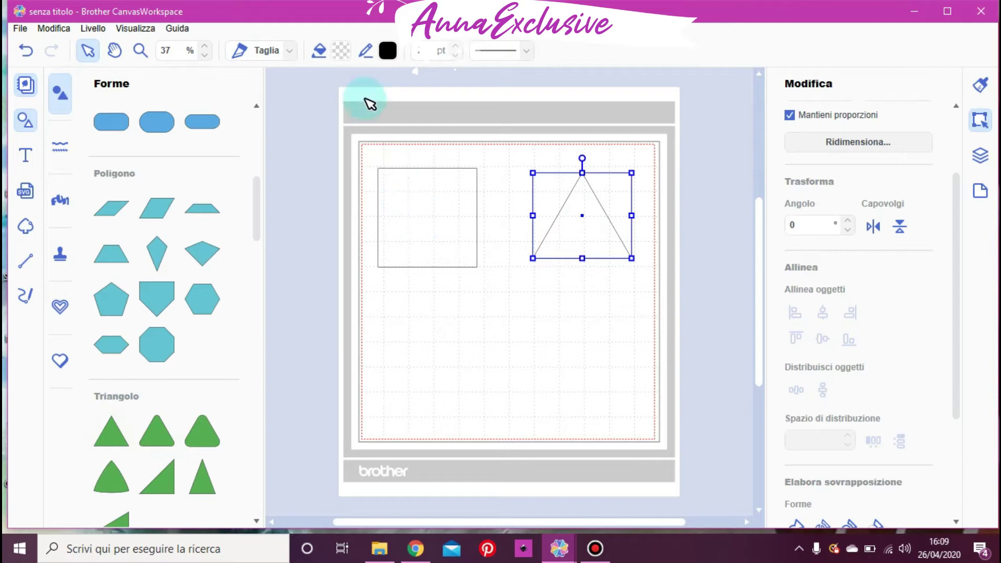
Step: Fill the triangle with dark magenta #89004C and make its outline transparent
{"action": "left_click", "coordinate": [342, 52]}
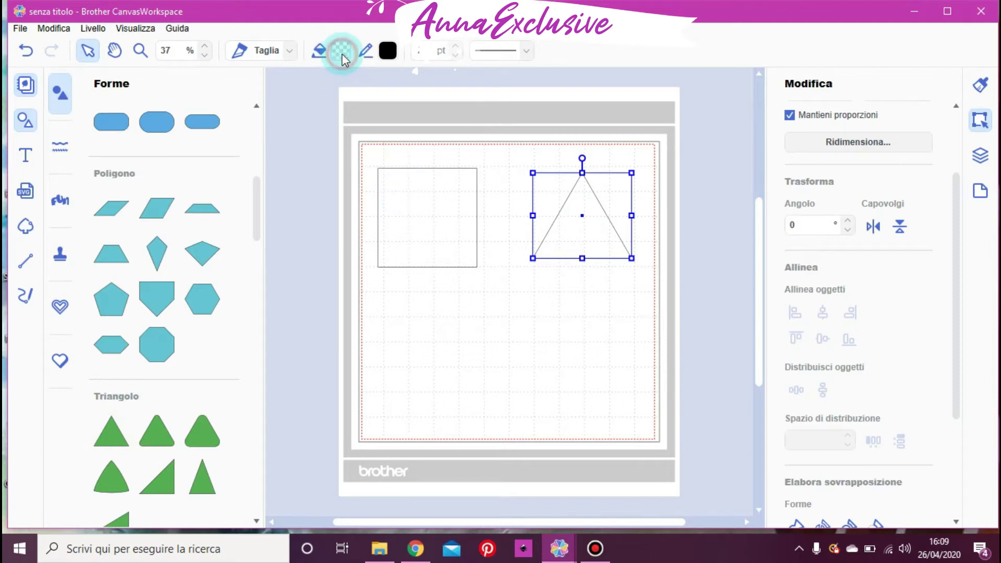
{"action": "left_click", "coordinate": [331, 301]}
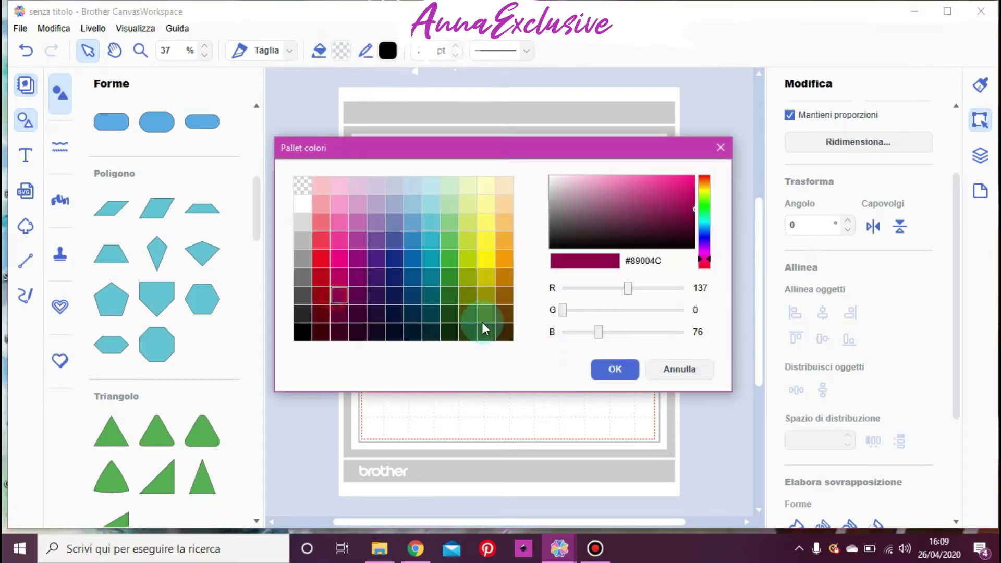
{"action": "left_click", "coordinate": [605, 370]}
{"action": "left_click", "coordinate": [387, 50]}
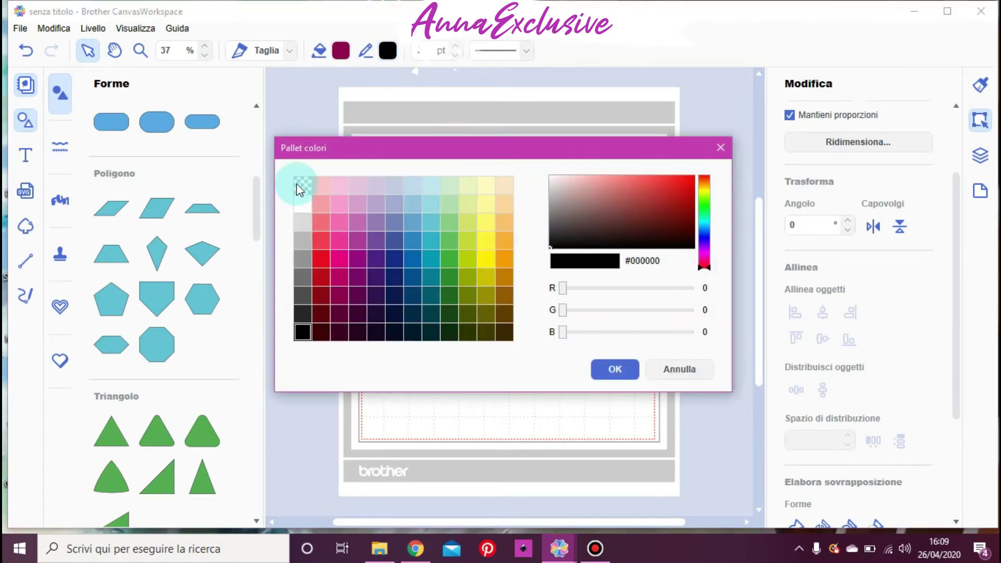
{"action": "left_click", "coordinate": [302, 185]}
{"action": "left_click", "coordinate": [620, 370]}
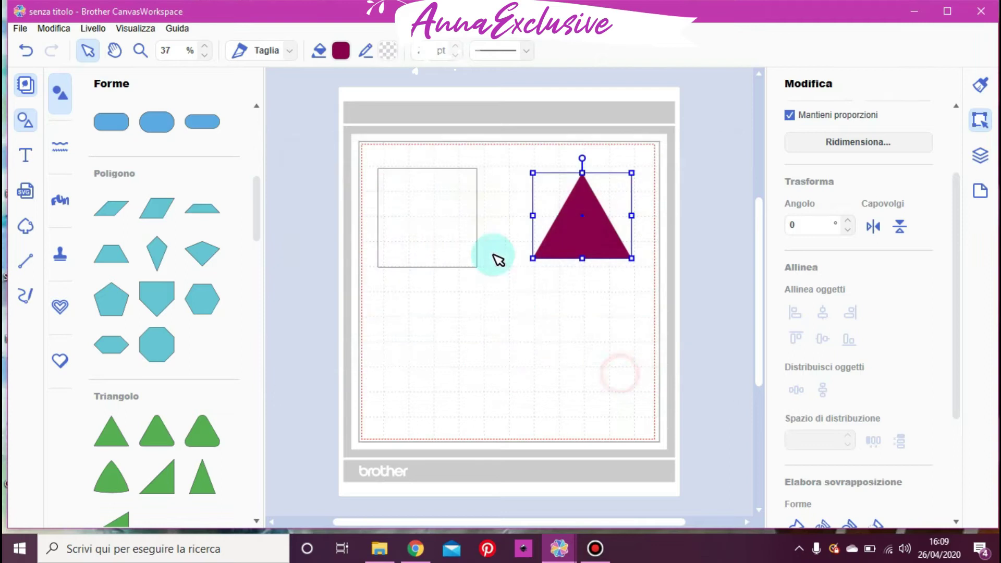
Step: Fill the square with light mauve and make its outline transparent
{"action": "left_click", "coordinate": [453, 239]}
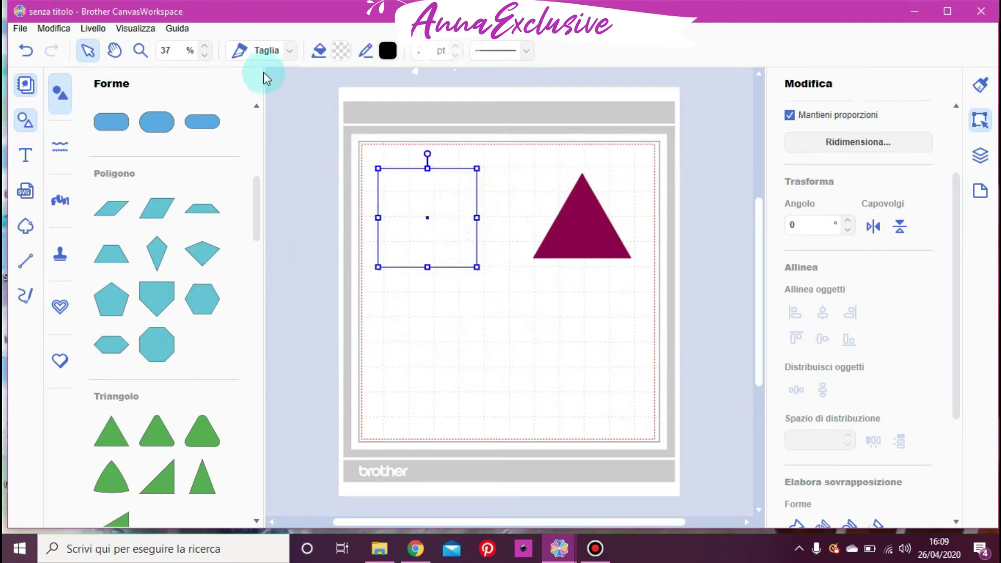
{"action": "left_click", "coordinate": [324, 51]}
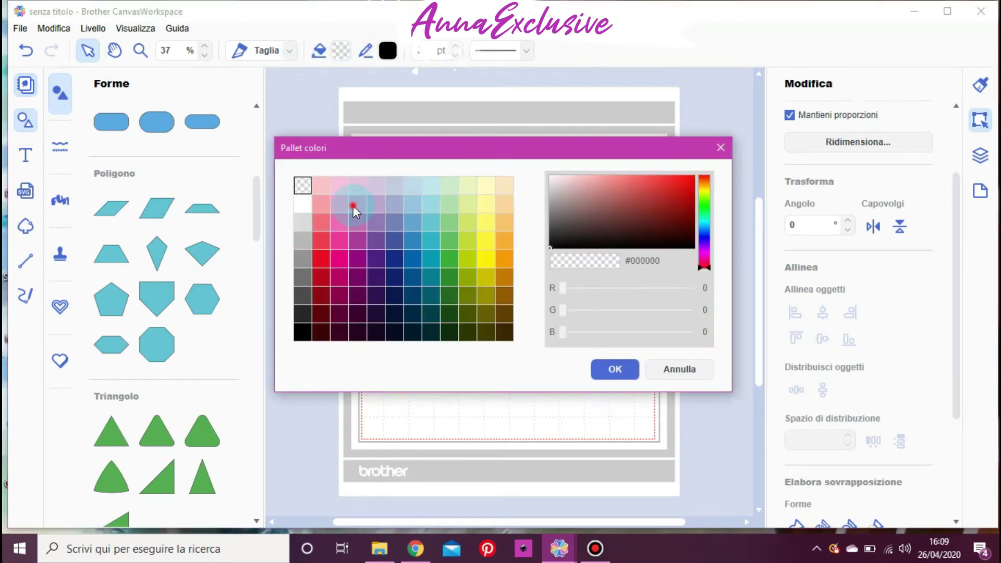
{"action": "left_click", "coordinate": [353, 206]}
{"action": "left_click", "coordinate": [618, 368]}
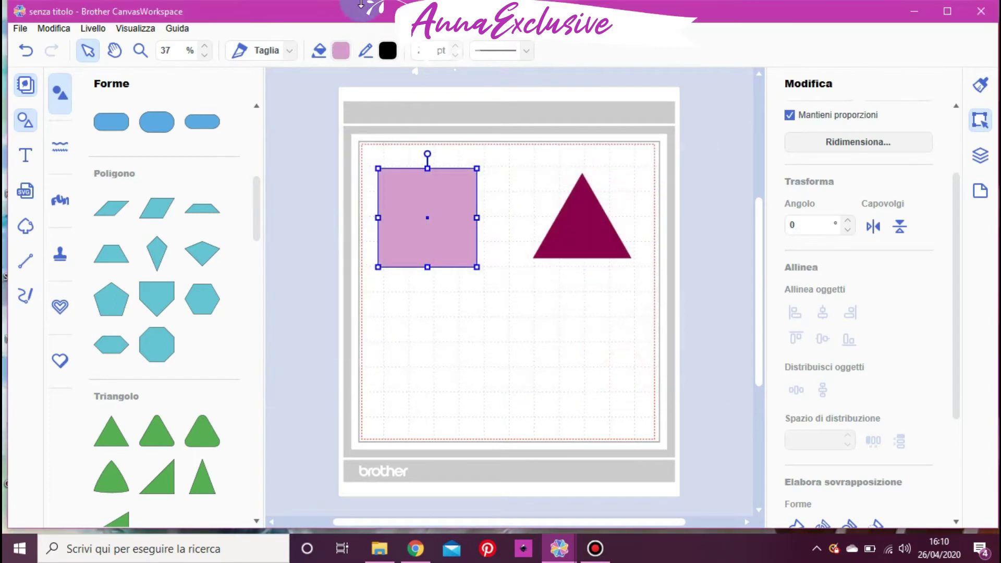
{"action": "left_click", "coordinate": [387, 51]}
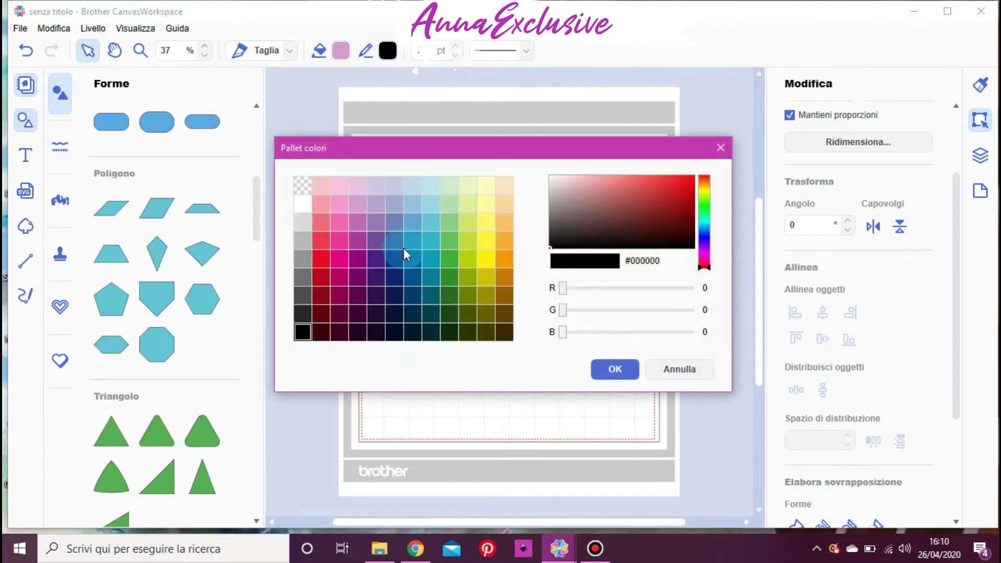
{"action": "left_click", "coordinate": [301, 187]}
{"action": "left_click", "coordinate": [609, 366]}
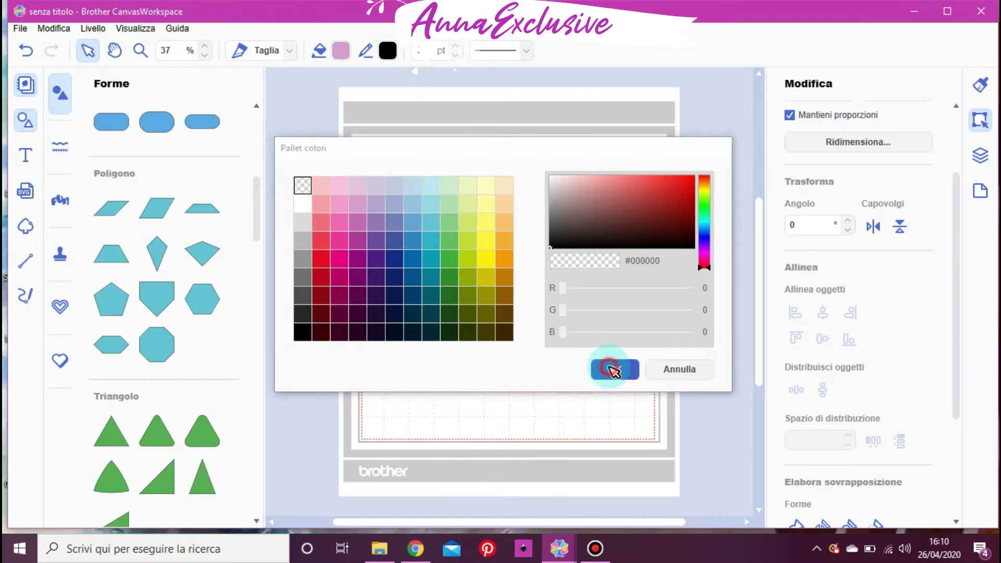
{"action": "left_click", "coordinate": [425, 308]}
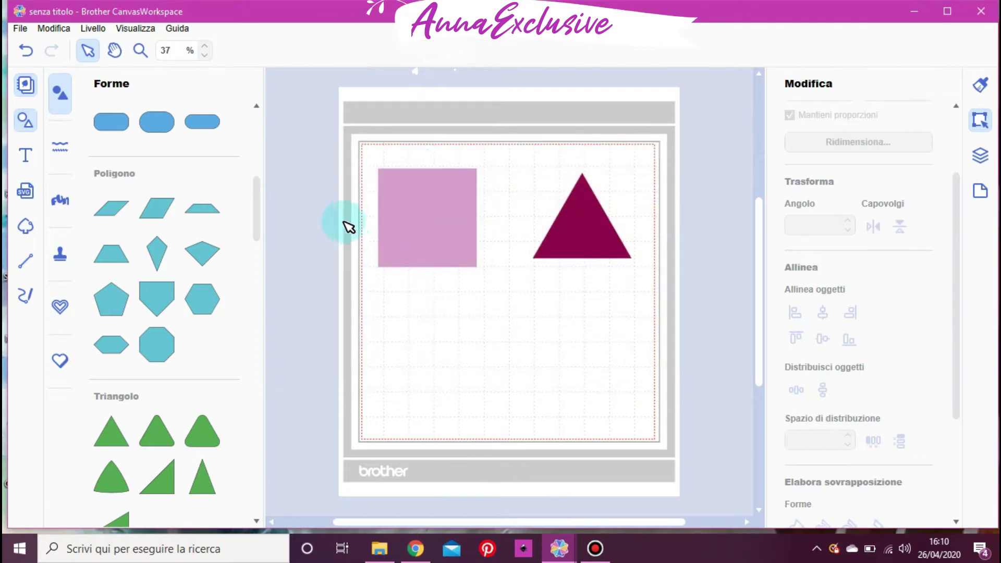
Step: Move the triangle near the square's lower-right corner and align both shapes on a common vertical centre line
{"action": "left_click_drag", "start_coordinate": [584, 229], "coordinate": [519, 301]}
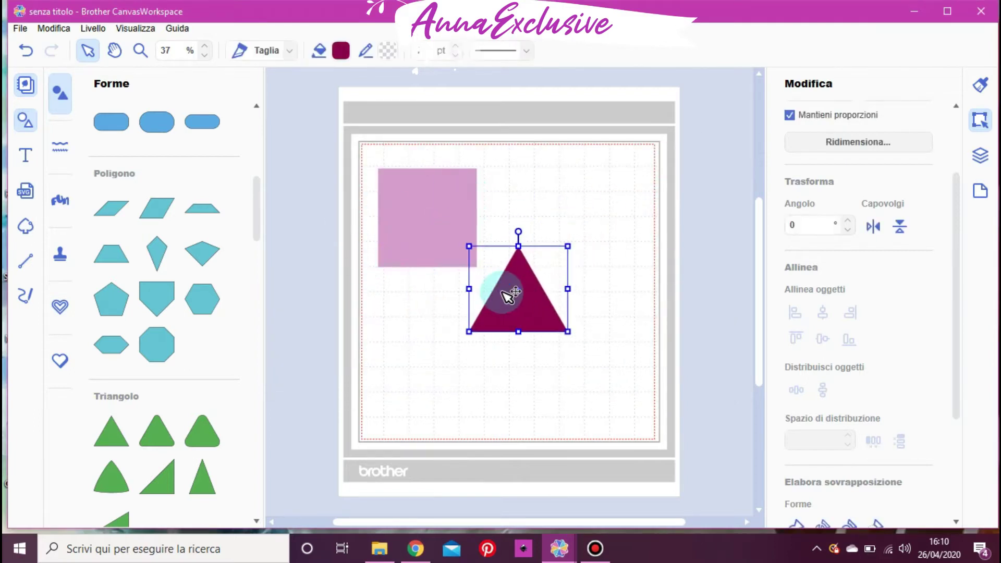
{"action": "left_click_drag", "start_coordinate": [352, 125], "coordinate": [589, 390]}
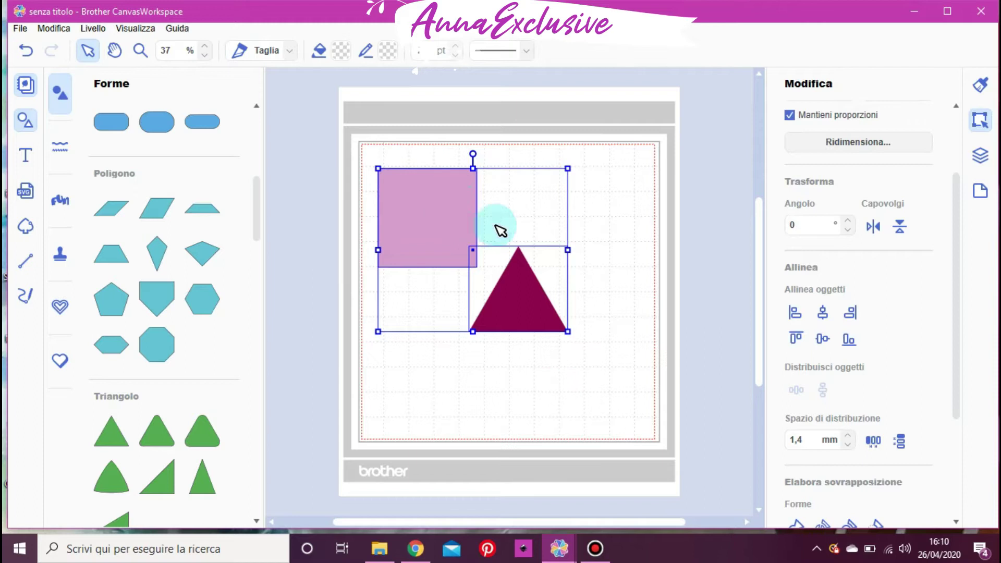
{"action": "left_click", "coordinate": [419, 147]}
{"action": "left_click_drag", "start_coordinate": [359, 133], "coordinate": [566, 380]}
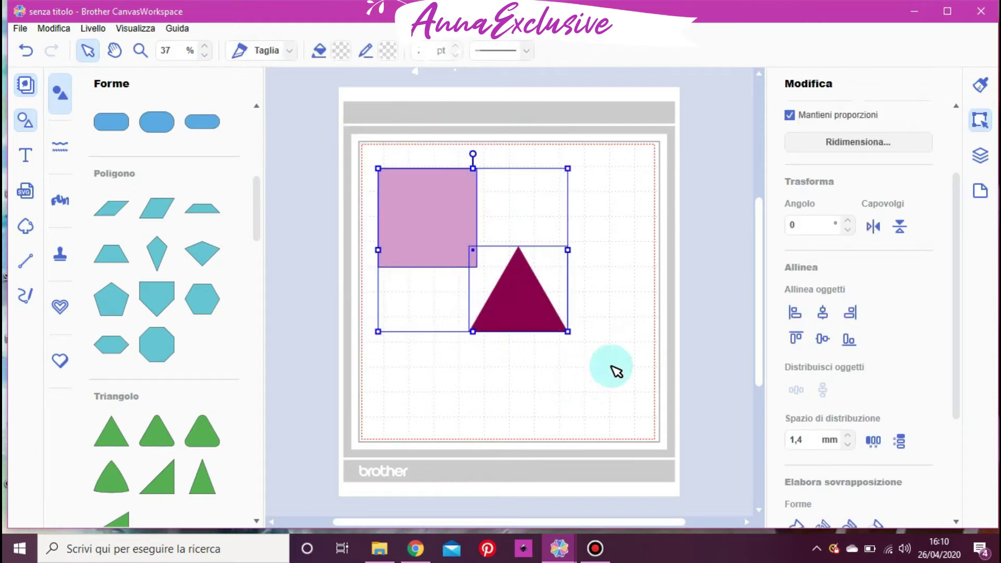
{"action": "left_click", "coordinate": [615, 363]}
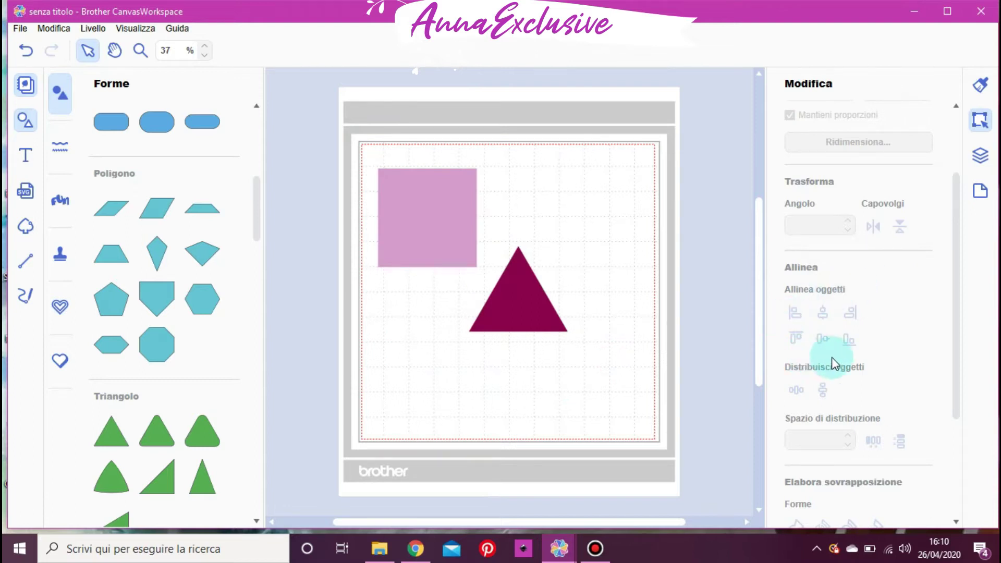
{"action": "left_click", "coordinate": [419, 138]}
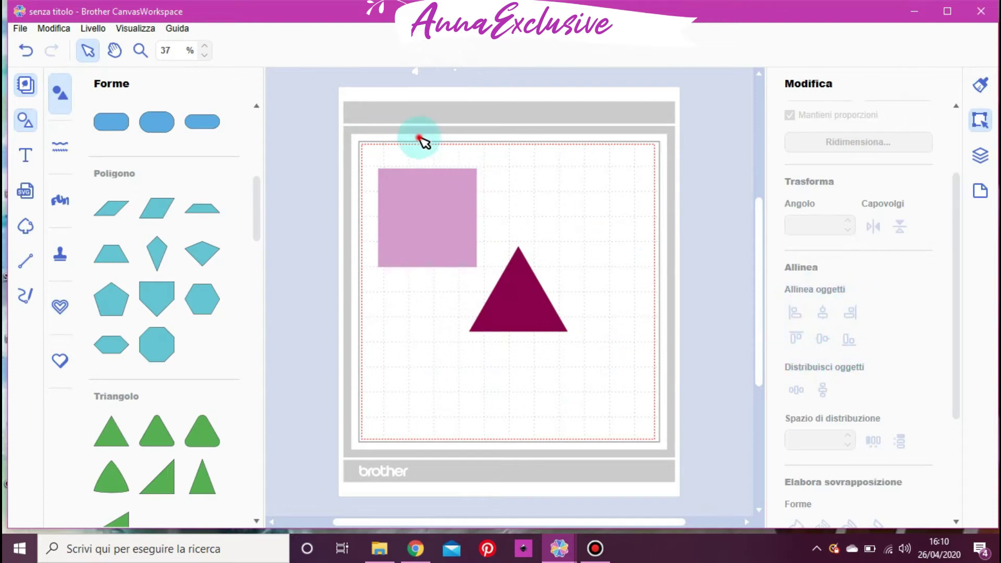
{"action": "left_click_drag", "start_coordinate": [420, 138], "coordinate": [569, 356]}
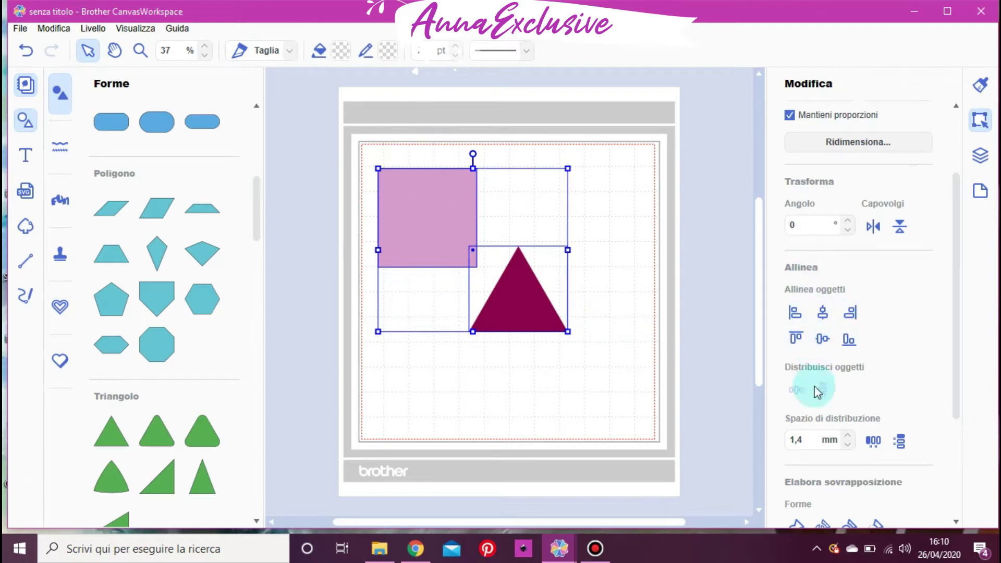
{"action": "left_click", "coordinate": [823, 321]}
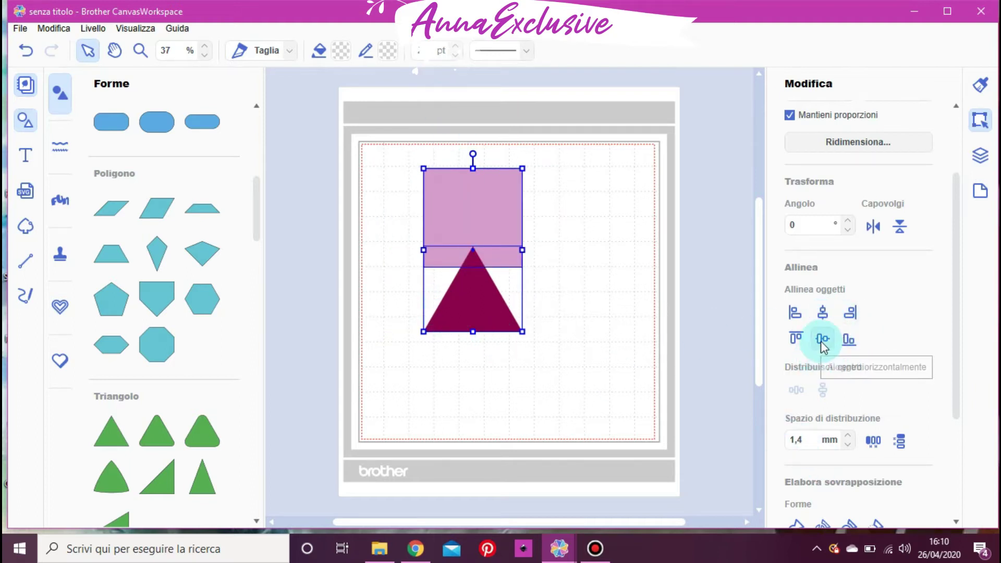
{"action": "left_click", "coordinate": [659, 389]}
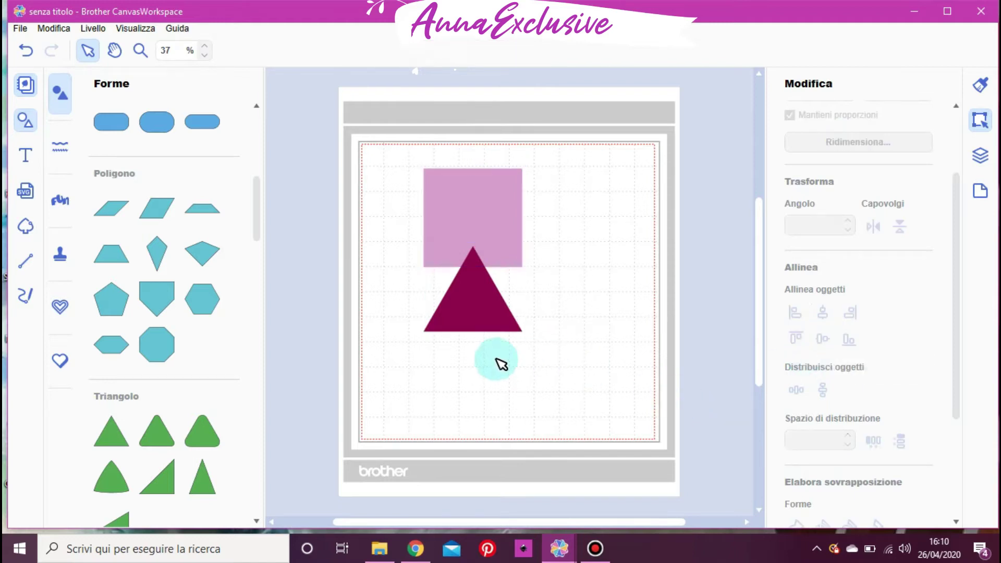
Step: Align the square and triangle on a common horizontal centre line so the triangle sits in the middle of the square
{"action": "left_click_drag", "start_coordinate": [488, 372], "coordinate": [481, 118]}
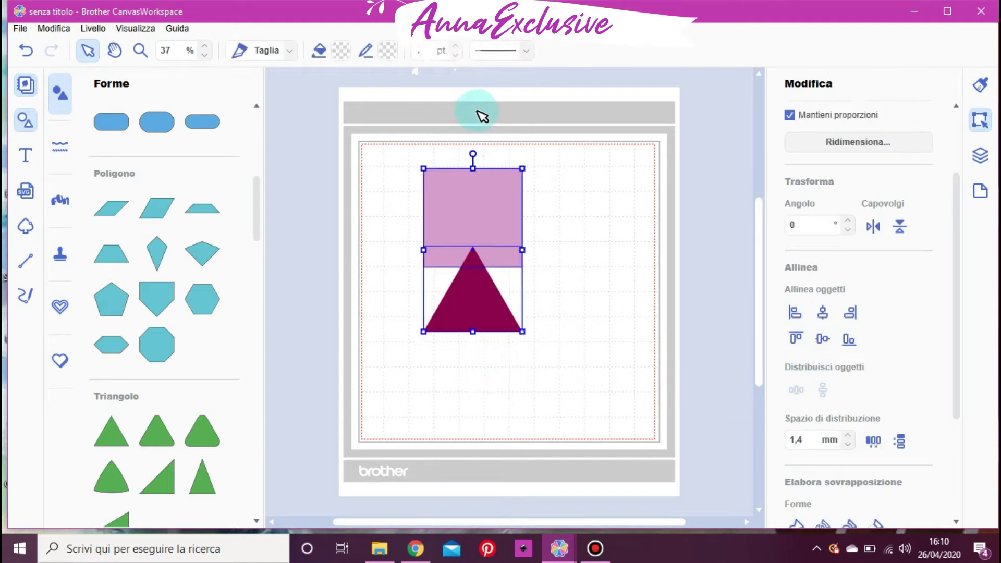
{"action": "left_click", "coordinate": [821, 339]}
{"action": "left_click", "coordinate": [602, 292]}
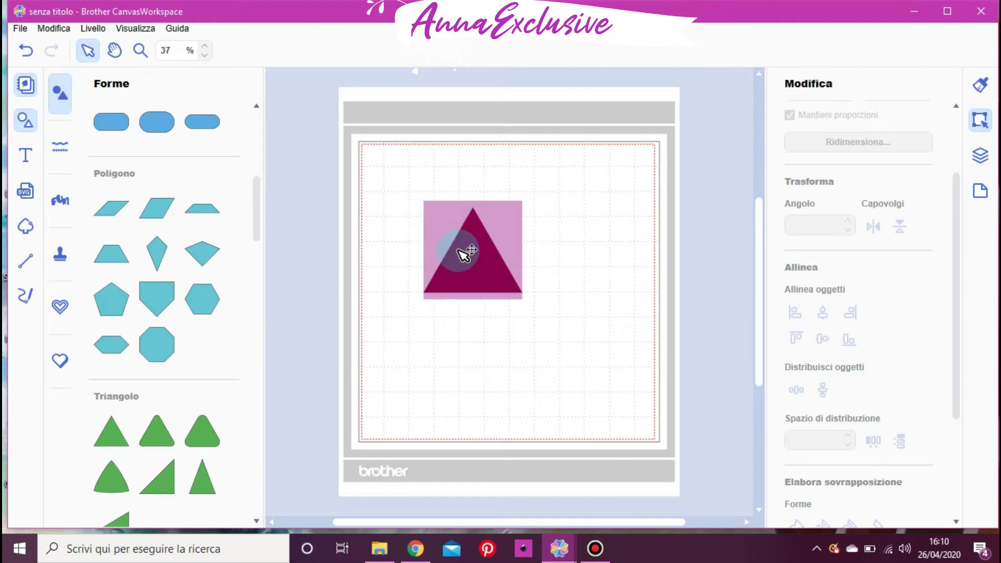
{"action": "left_click", "coordinate": [561, 326]}
Step: Shrink the triangle proportionally and move it just below the lower edge of the square, offset towards the right
{"action": "left_click", "coordinate": [475, 254]}
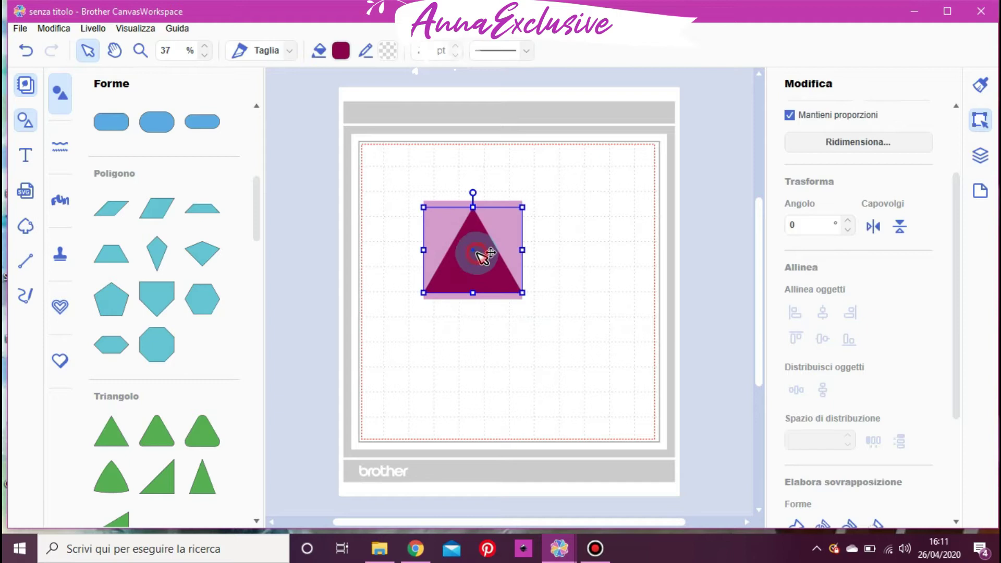
{"action": "left_click_drag", "start_coordinate": [423, 207], "coordinate": [452, 233]}
{"action": "left_click", "coordinate": [596, 268]}
{"action": "left_click_drag", "start_coordinate": [499, 271], "coordinate": [519, 337]}
Step: Align the square and the smaller triangle along their left edges and along their bottom edges
{"action": "left_click_drag", "start_coordinate": [384, 125], "coordinate": [551, 407]}
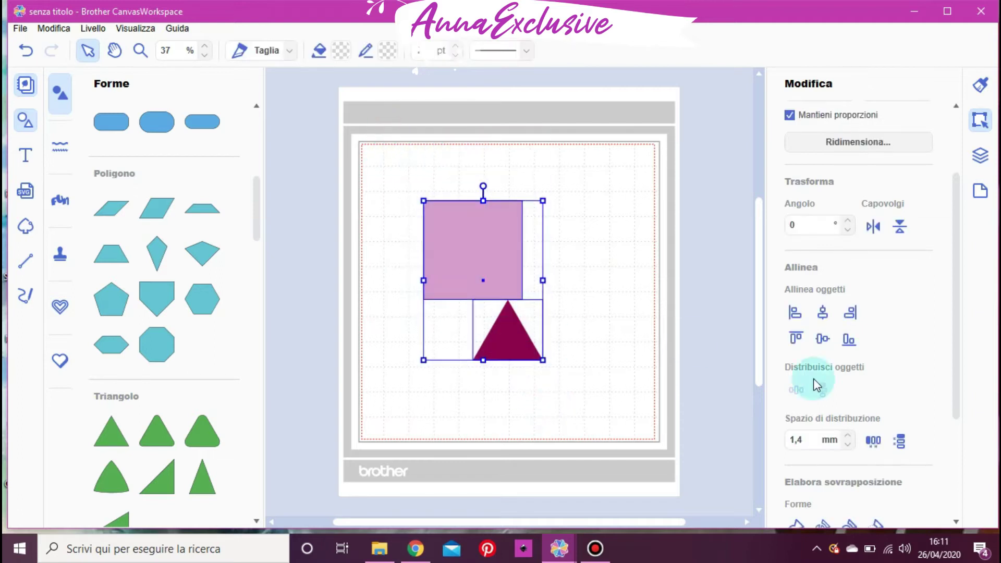
{"action": "left_click", "coordinate": [797, 319]}
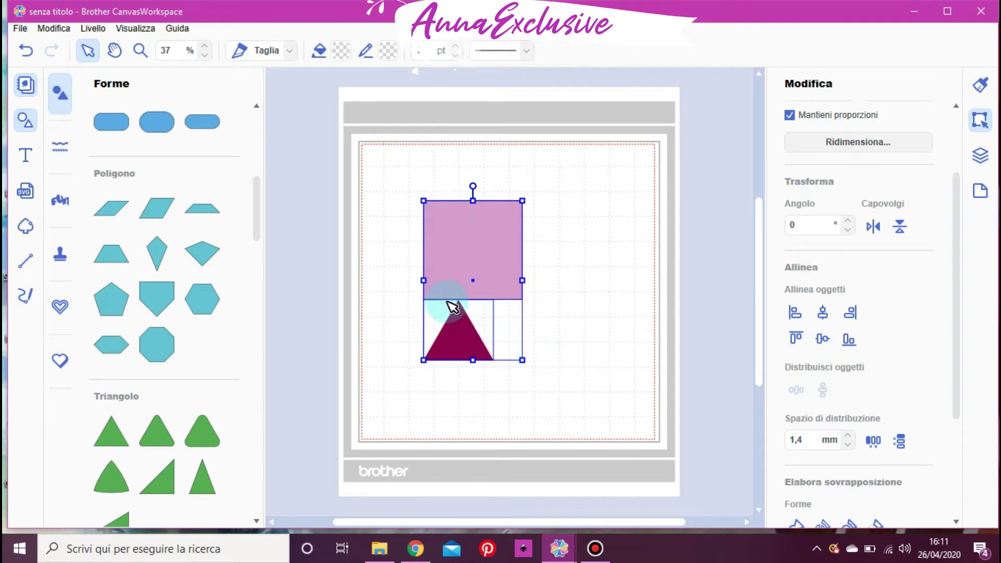
{"action": "left_click", "coordinate": [848, 342]}
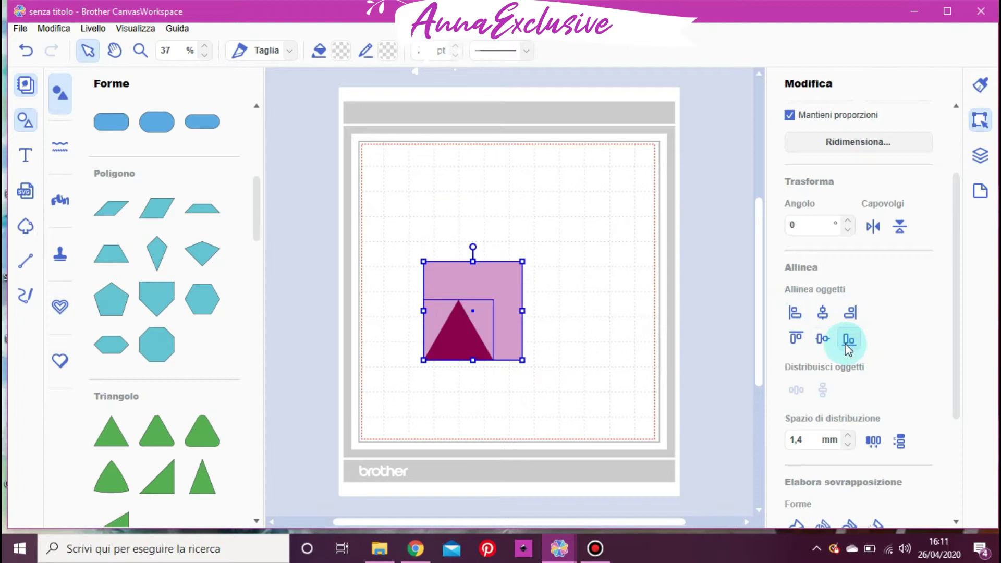
{"action": "left_click", "coordinate": [576, 359]}
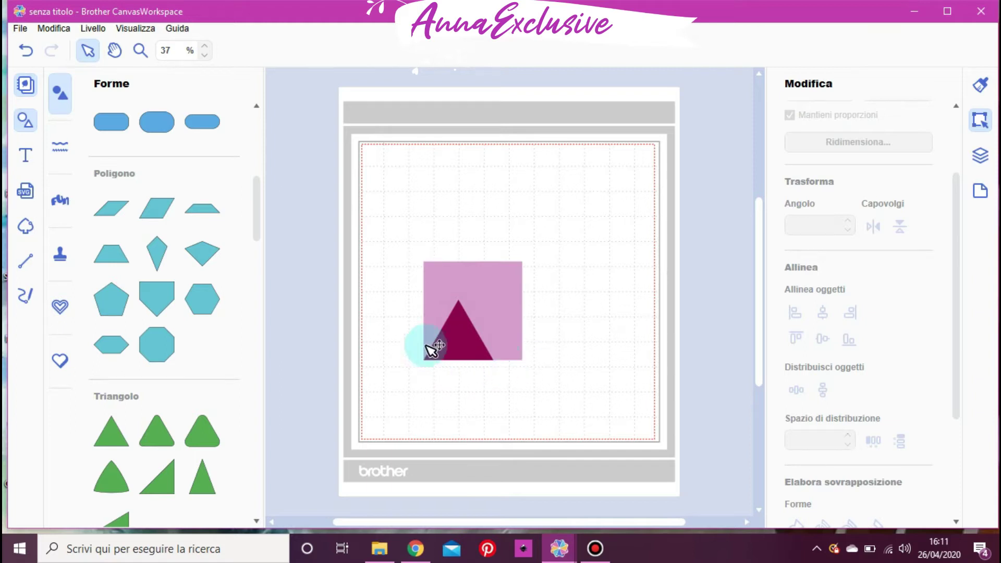
Step: Align both shapes on their vertical centre line, followed by an alignment along their right edges
{"action": "left_click_drag", "start_coordinate": [410, 210], "coordinate": [486, 393]}
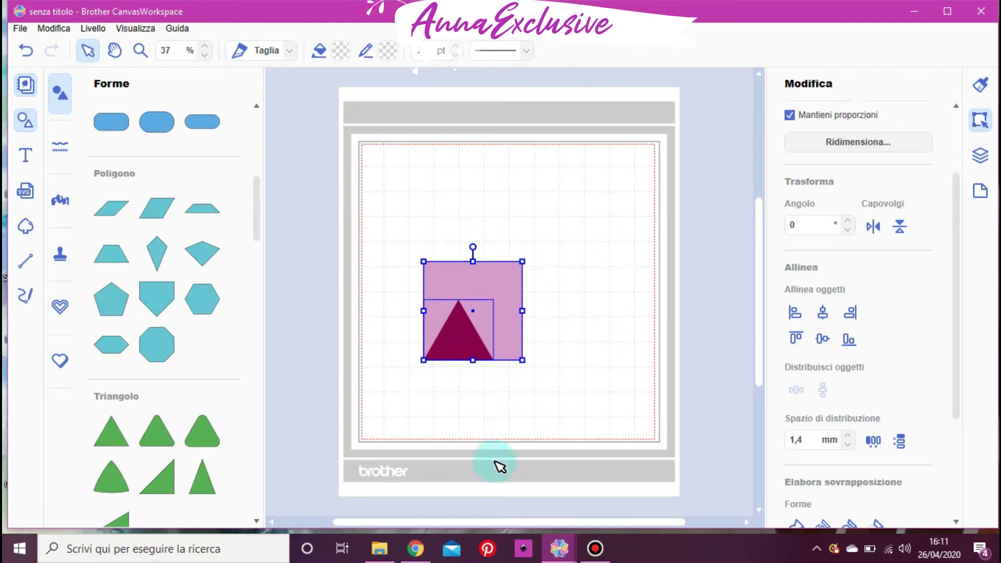
{"action": "left_click", "coordinate": [820, 315]}
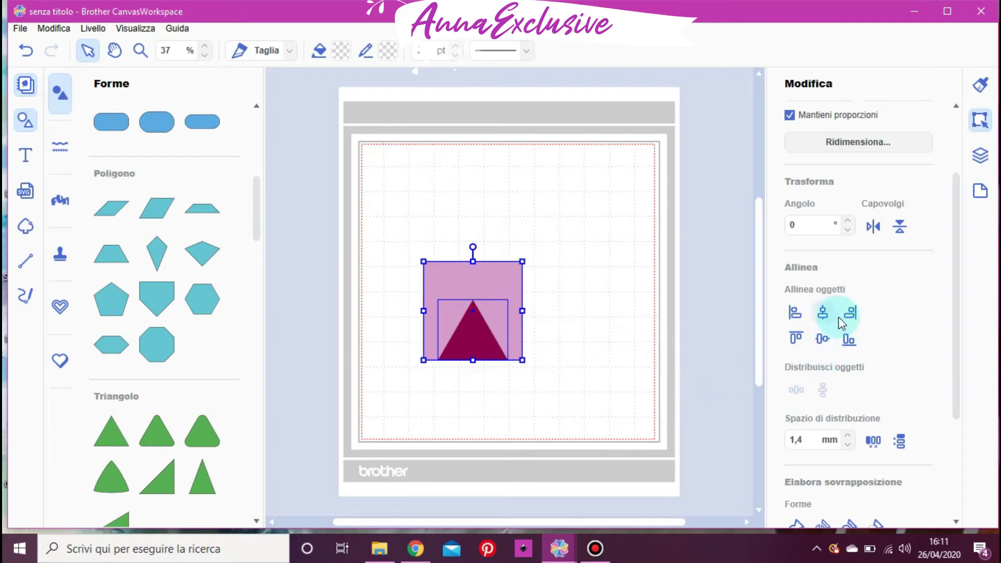
{"action": "left_click", "coordinate": [849, 323]}
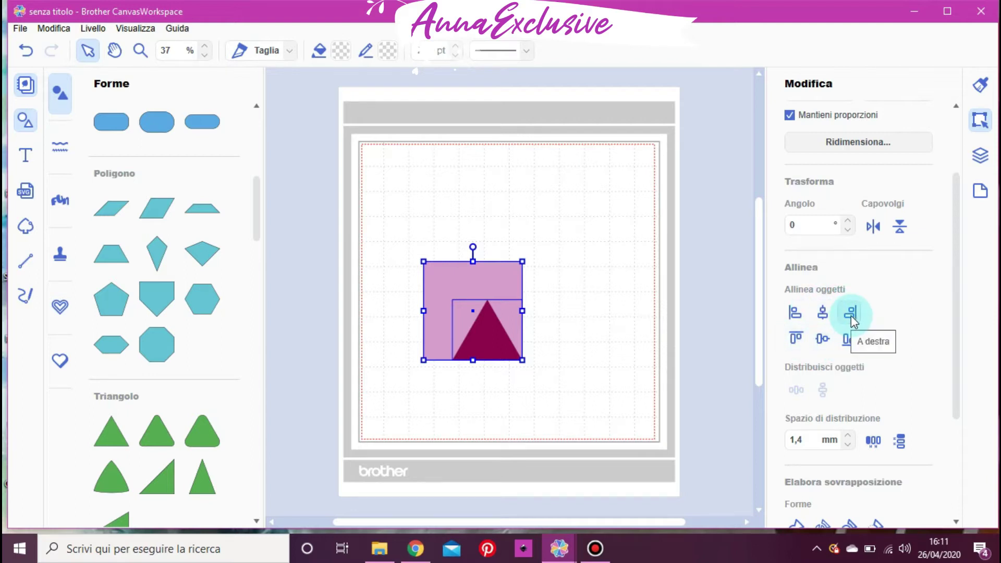
{"action": "left_click", "coordinate": [852, 318]}
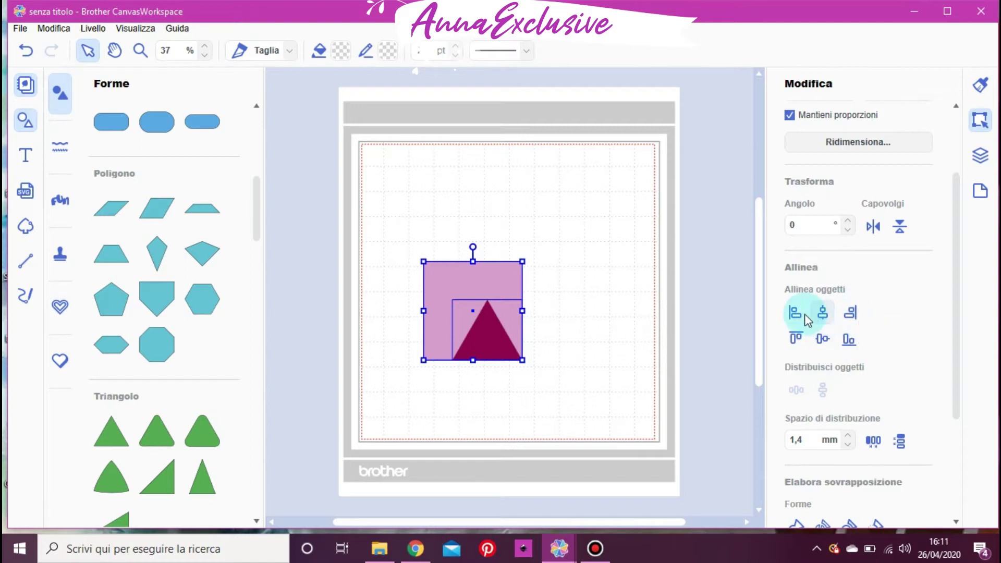
Step: Align both shapes along their top edges, followed by an alignment on their horizontal centre line
{"action": "left_click", "coordinate": [796, 339]}
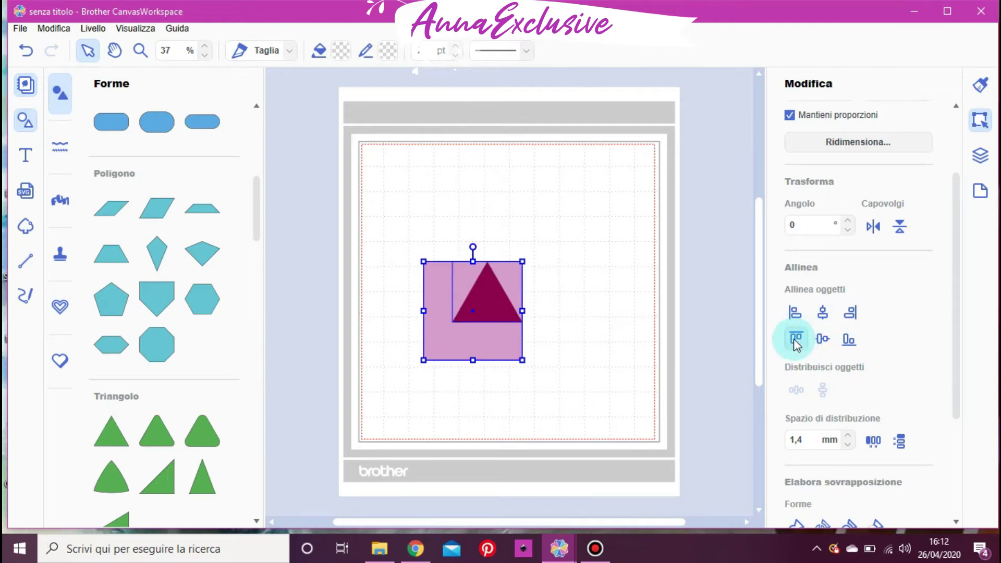
{"action": "left_click", "coordinate": [817, 340]}
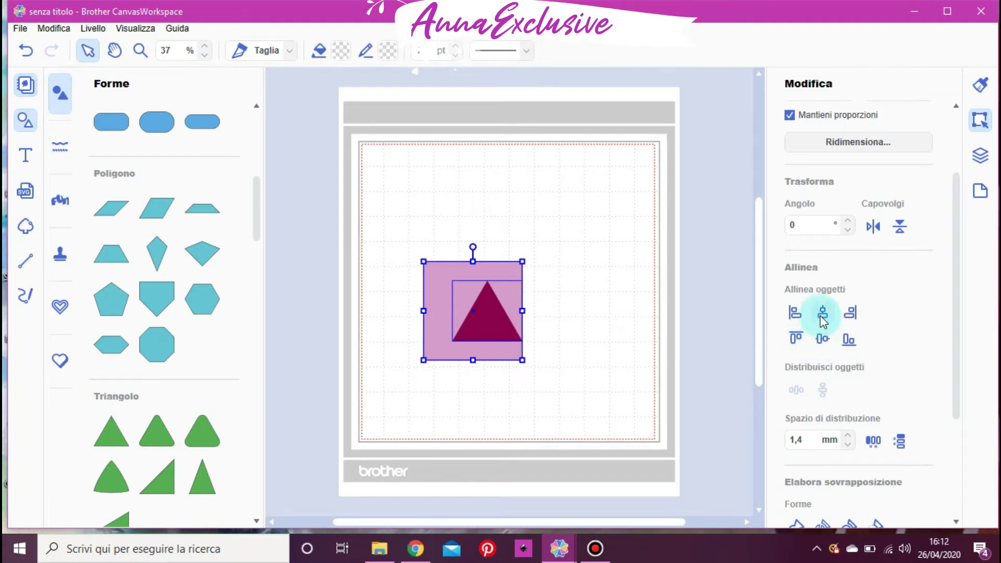
Step: Centre the triangle horizontally within the square by aligning both shapes on their vertical centre line
{"action": "left_click", "coordinate": [820, 314]}
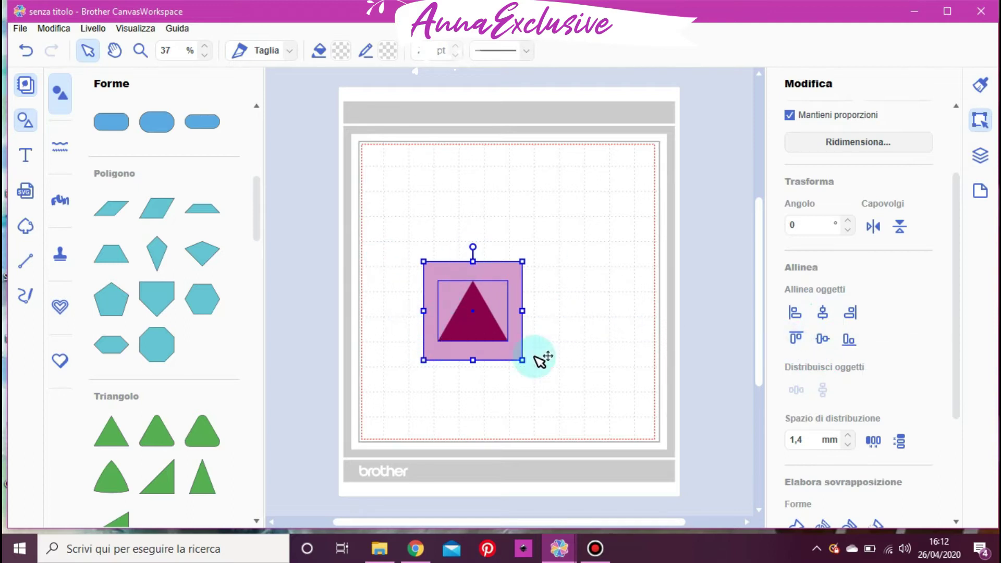
{"action": "left_click", "coordinate": [628, 348]}
{"action": "left_click_drag", "start_coordinate": [451, 217], "coordinate": [509, 373]}
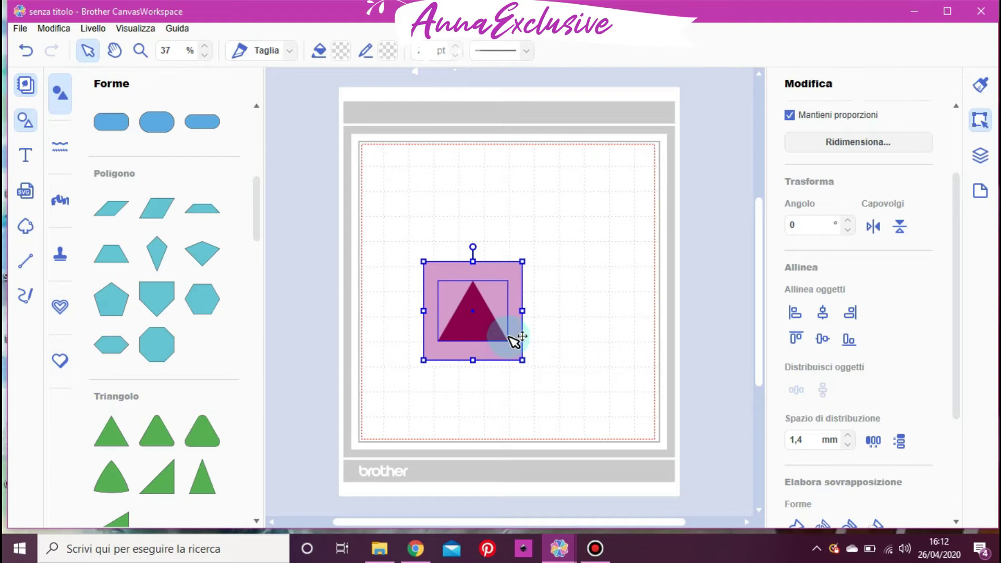
Step: Delete the triangle, keeping only the pink square on the mat
{"action": "left_click", "coordinate": [581, 337]}
{"action": "left_click", "coordinate": [496, 324]}
{"action": "key", "text": "Delete"}
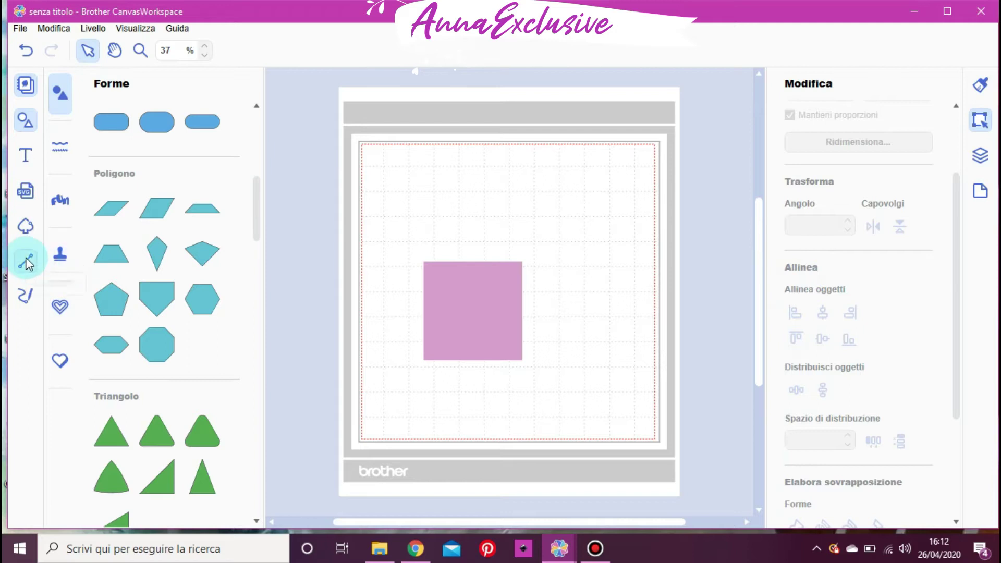
Step: Add a plain sharp-cornered square above and to the right of the pink square, and open its path for point editing
{"action": "scroll", "coordinate": [101, 210], "scroll_direction": "up", "scroll_amount": 10}
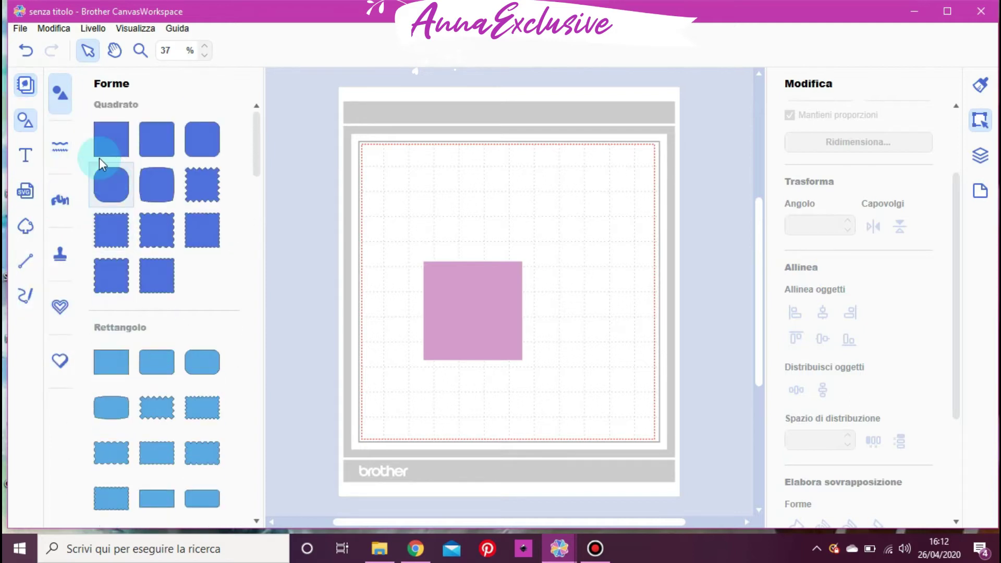
{"action": "left_click_drag", "start_coordinate": [111, 140], "coordinate": [530, 134]}
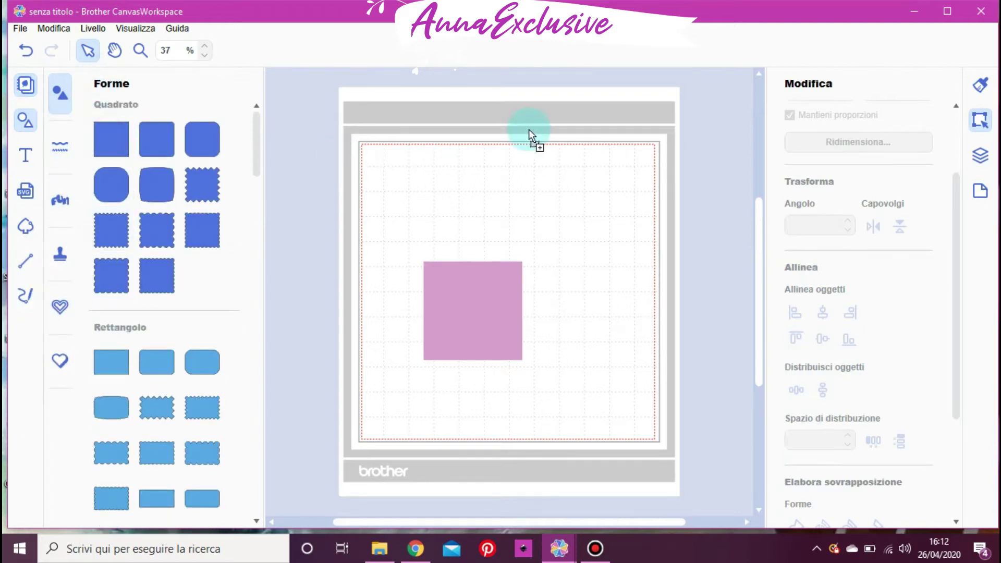
{"action": "left_click_drag", "start_coordinate": [537, 183], "coordinate": [575, 215]}
{"action": "double_click", "coordinate": [594, 238]}
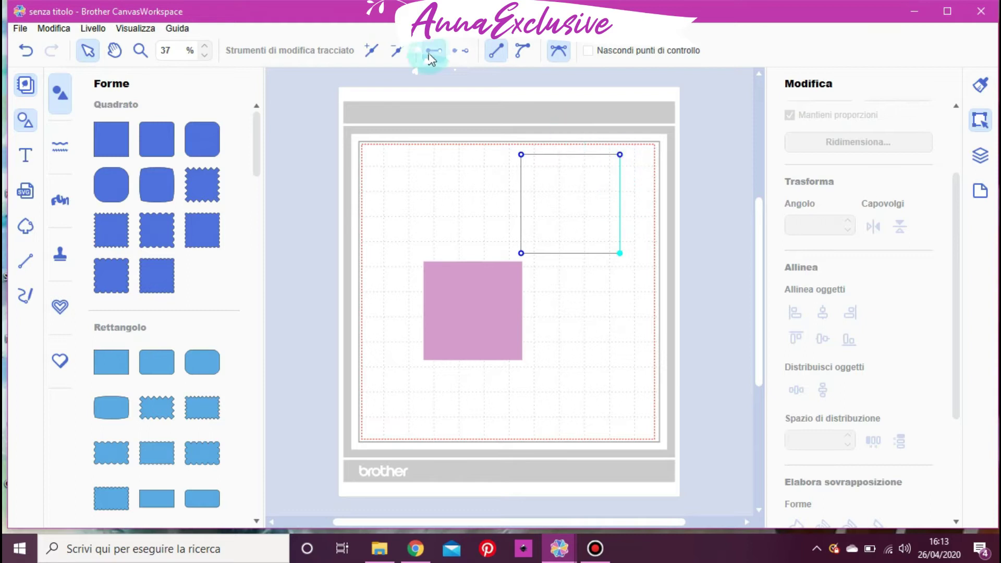
Step: Open the new square's contour and delete its two upper points, leaving only the lower edge as a horizontal line
{"action": "left_click", "coordinate": [454, 55]}
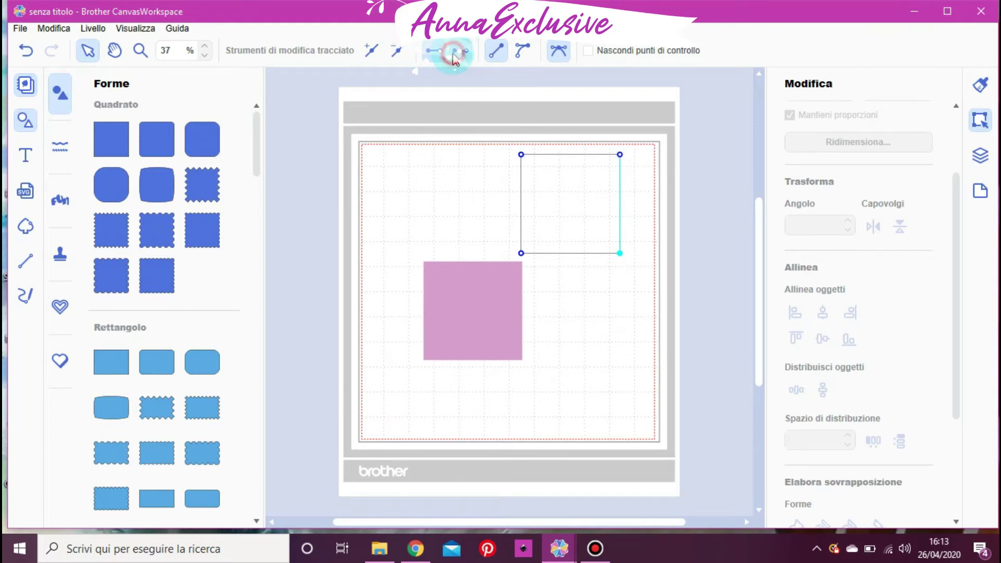
{"action": "left_click", "coordinate": [620, 154]}
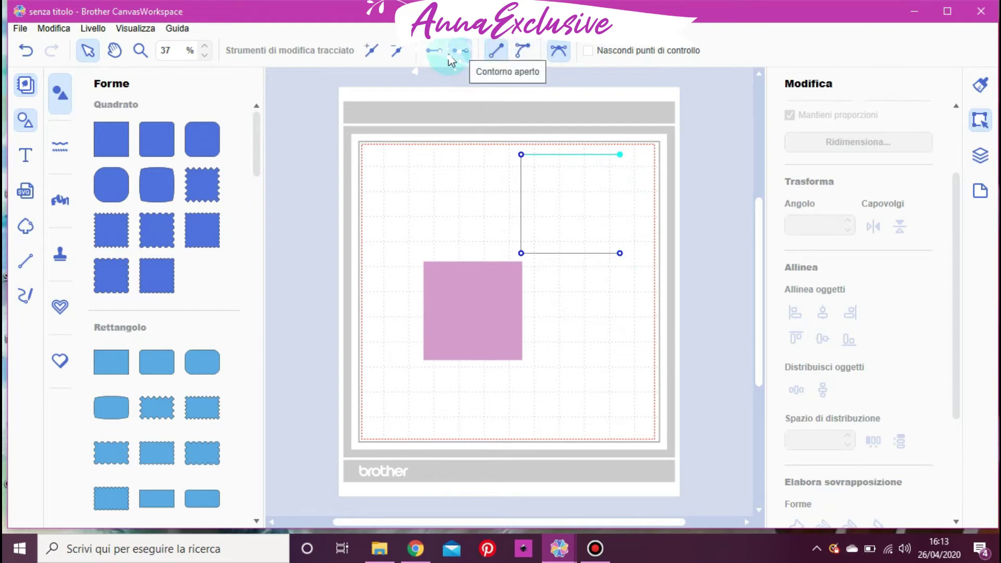
{"action": "left_click", "coordinate": [396, 50]}
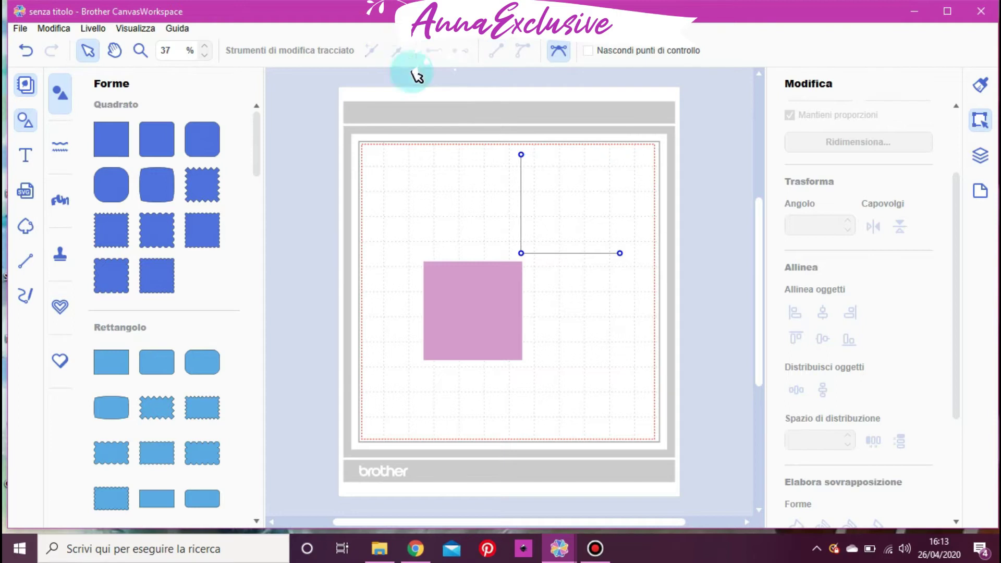
{"action": "left_click", "coordinate": [521, 155]}
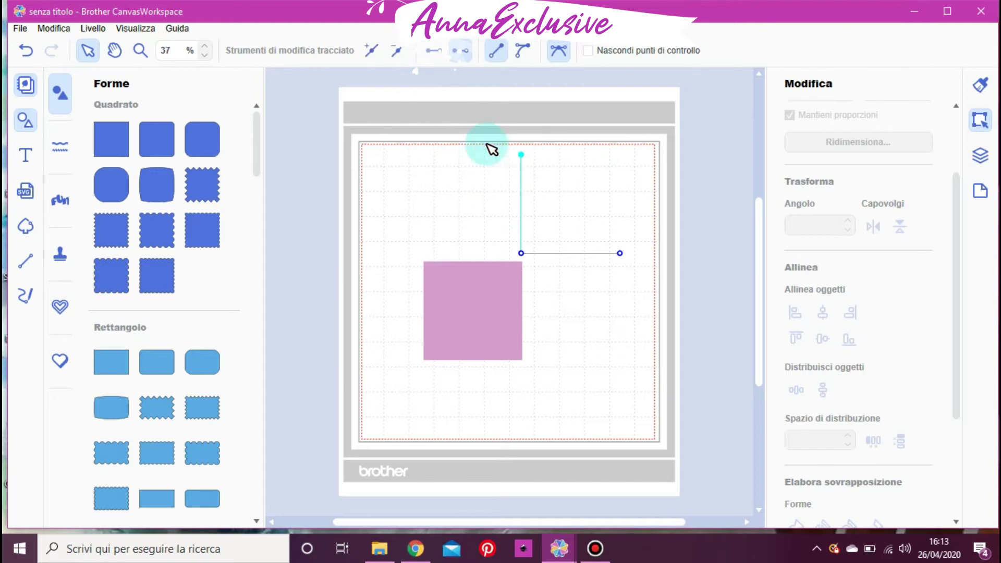
{"action": "left_click", "coordinate": [397, 50]}
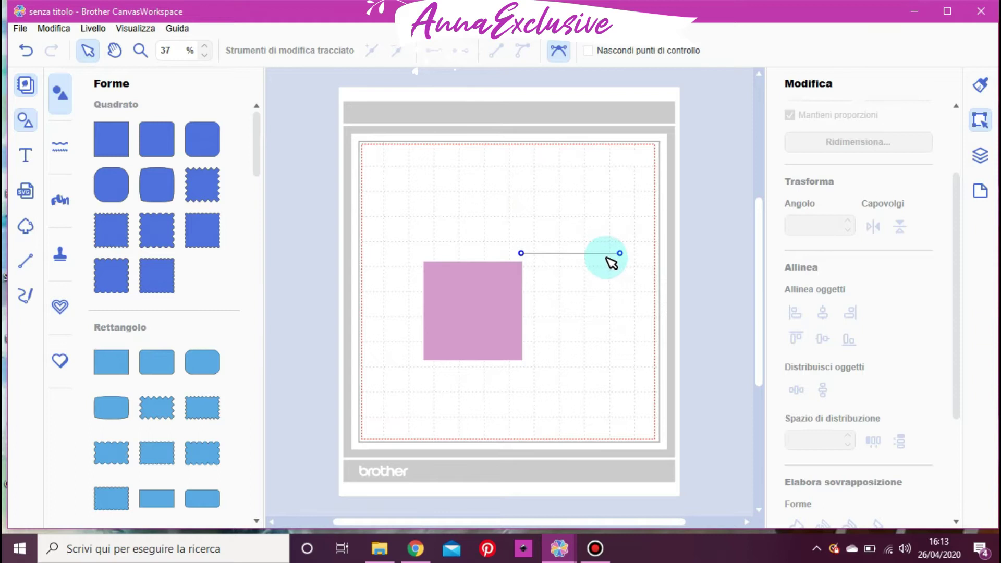
Step: Select the horizontal line's layer and move the line into the empty area above the pink square
{"action": "left_click", "coordinate": [979, 153]}
{"action": "left_click", "coordinate": [890, 115]}
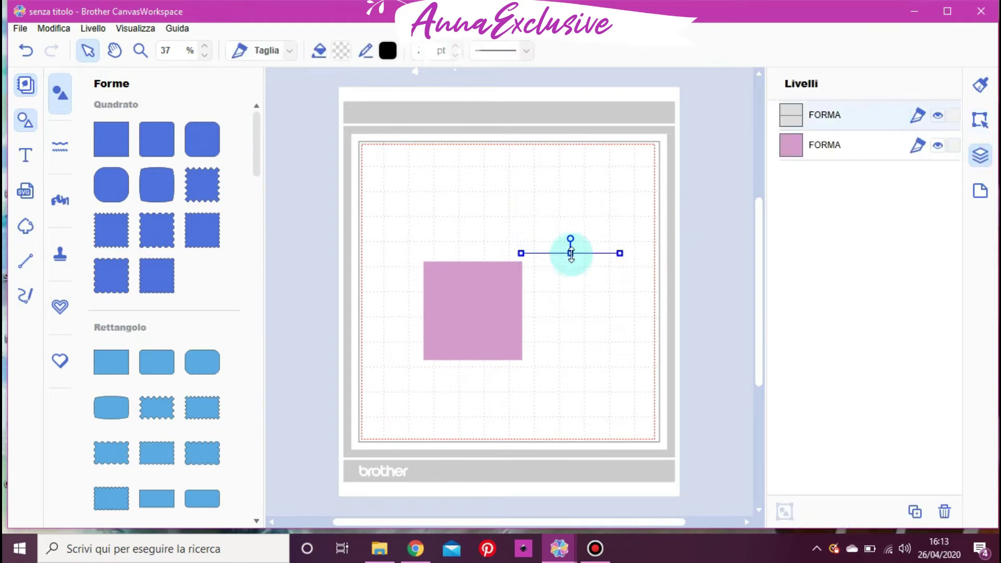
{"action": "left_click_drag", "start_coordinate": [582, 258], "coordinate": [480, 183]}
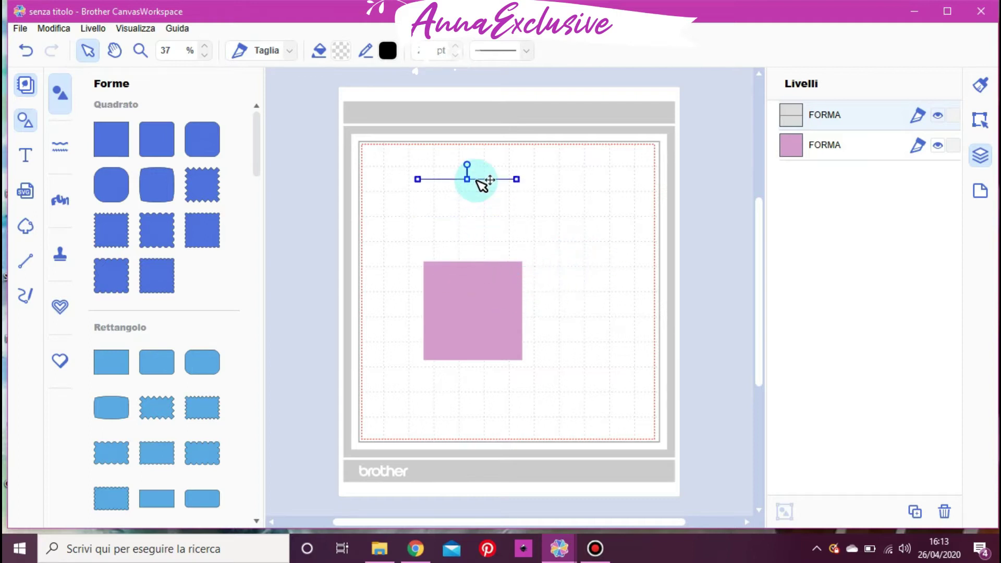
Step: Duplicate the horizontal line three times to get four staggered lines above the pink square
{"action": "right_click", "coordinate": [868, 118]}
{"action": "left_click", "coordinate": [826, 175]}
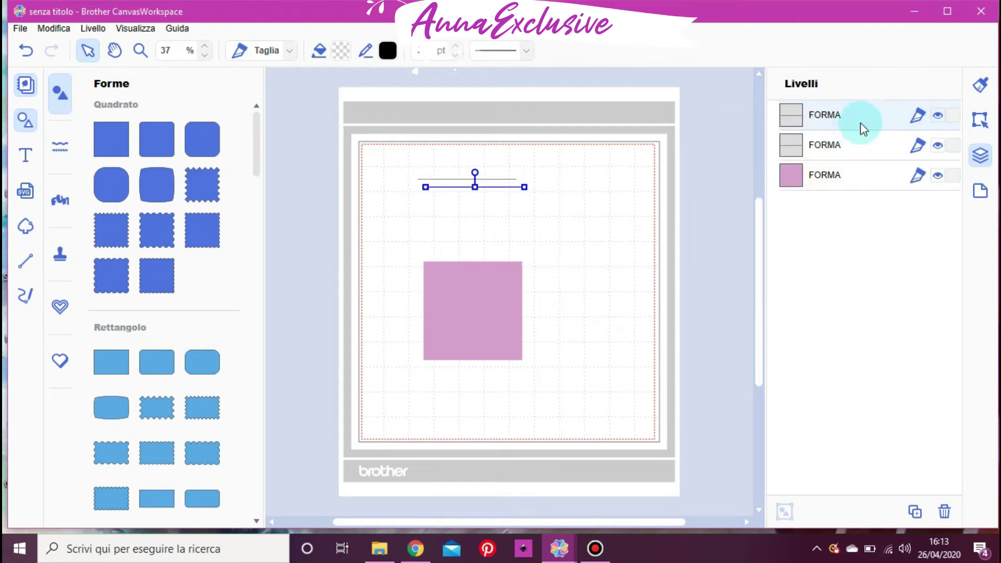
{"action": "left_click", "coordinate": [836, 178]}
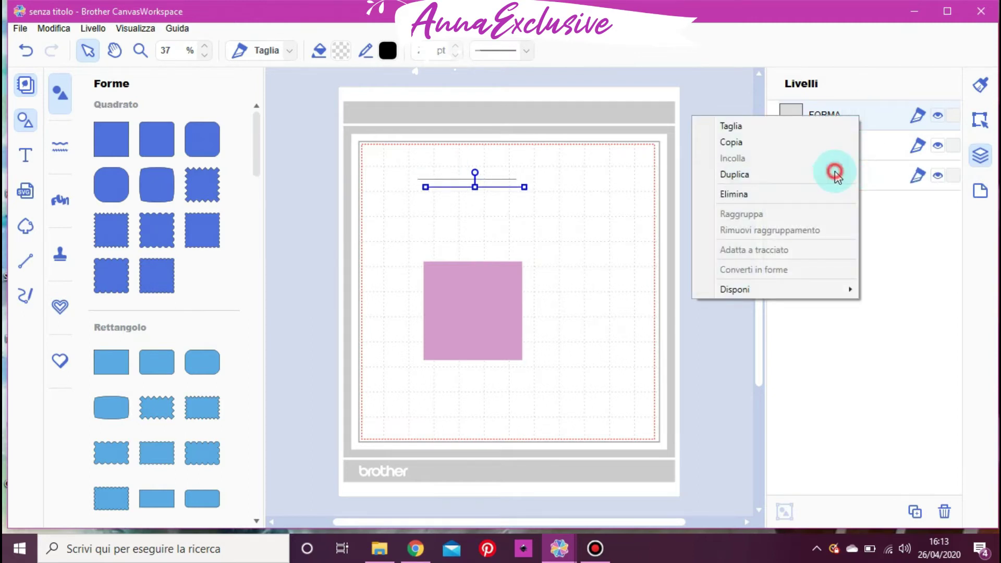
{"action": "right_click", "coordinate": [875, 113]}
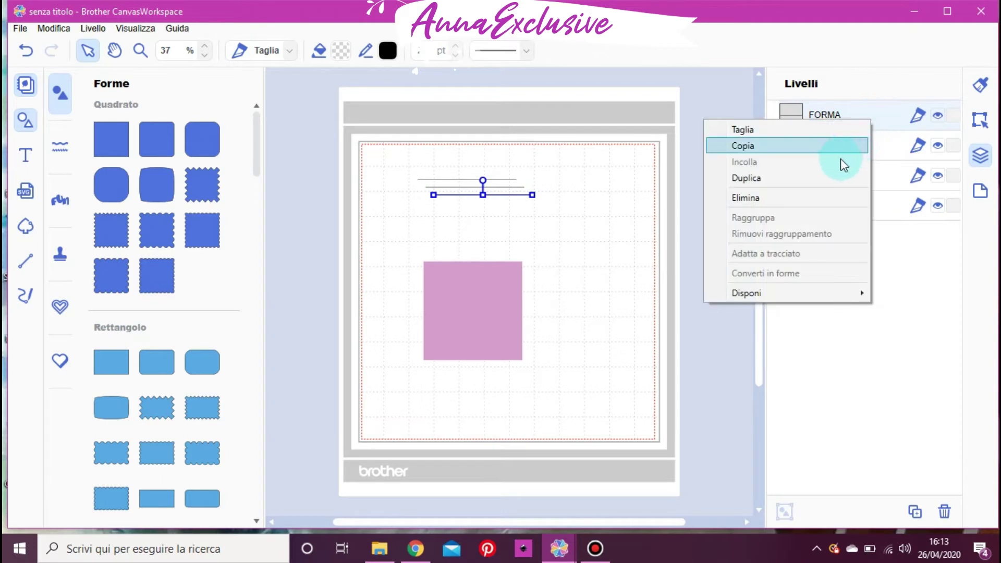
{"action": "left_click", "coordinate": [838, 177]}
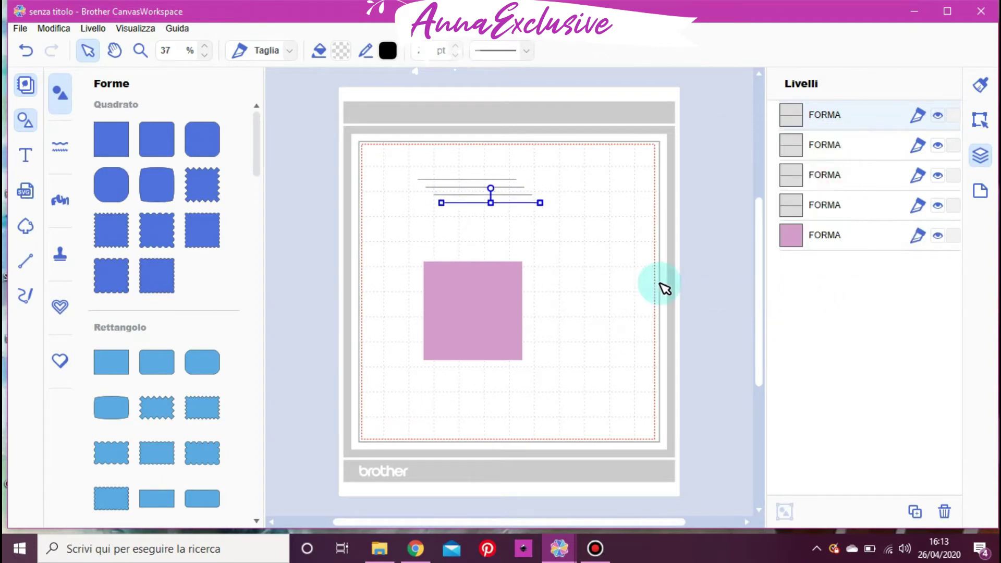
{"action": "left_click", "coordinate": [629, 259]}
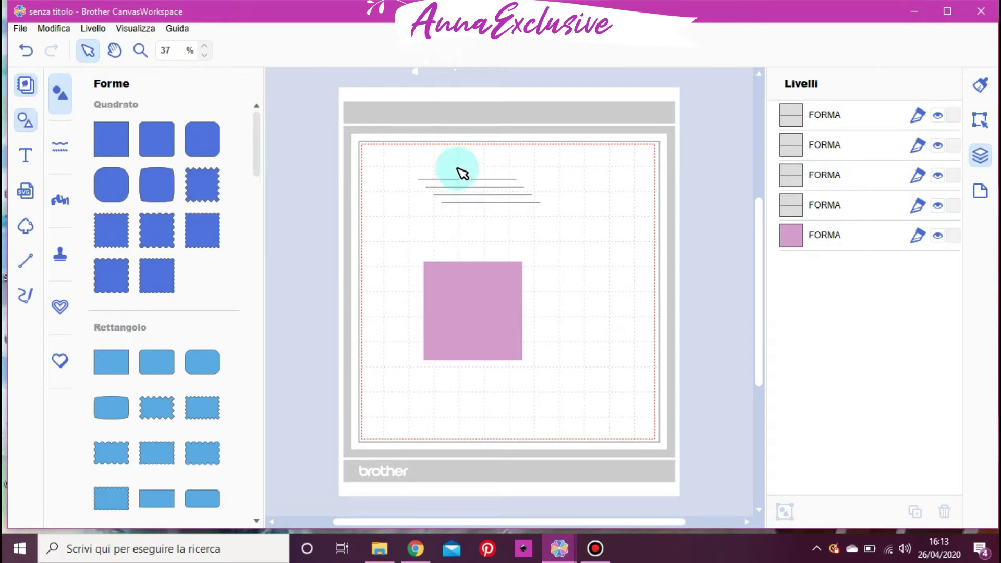
Step: Select all four lines and apply the dashed line style with medium dashes and wide gaps
{"action": "left_click_drag", "start_coordinate": [456, 159], "coordinate": [464, 201]}
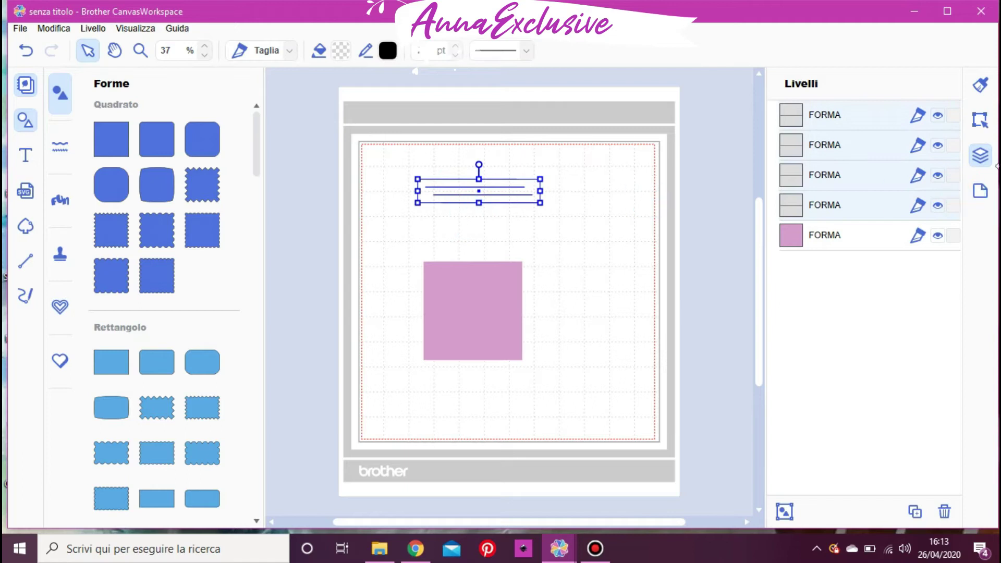
{"action": "left_click", "coordinate": [978, 120]}
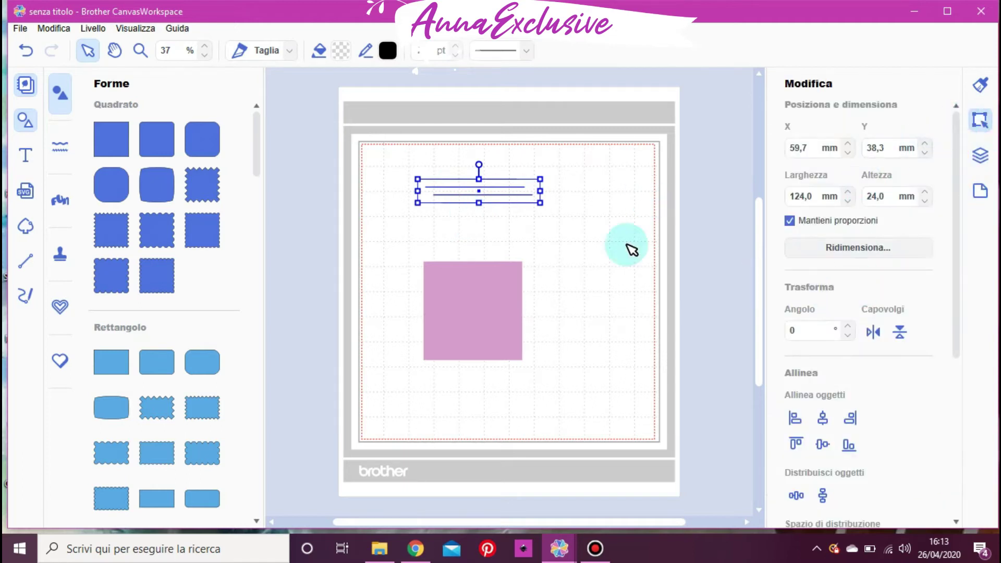
{"action": "left_click", "coordinate": [502, 230]}
{"action": "left_click_drag", "start_coordinate": [488, 127], "coordinate": [509, 218]}
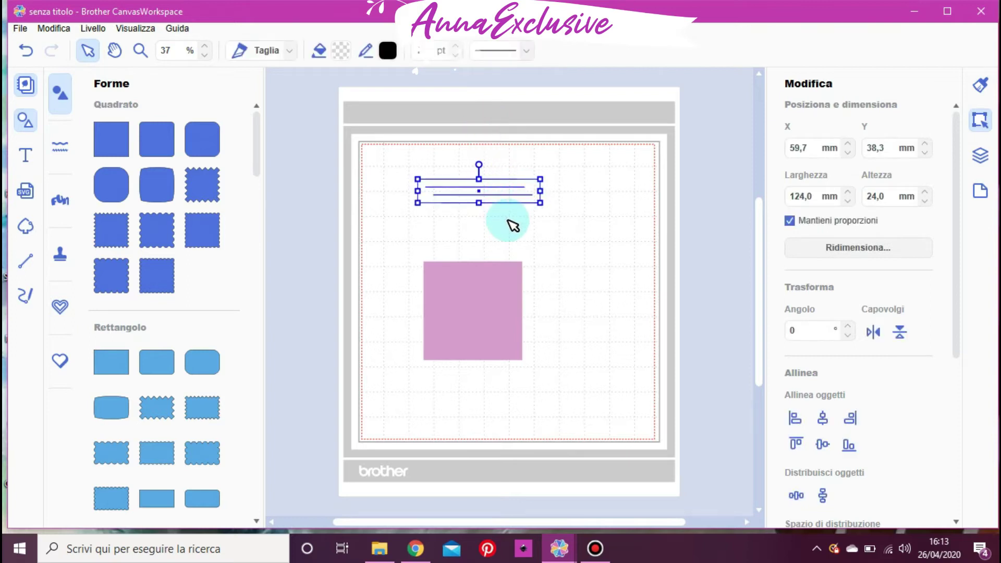
{"action": "left_click", "coordinate": [524, 52]}
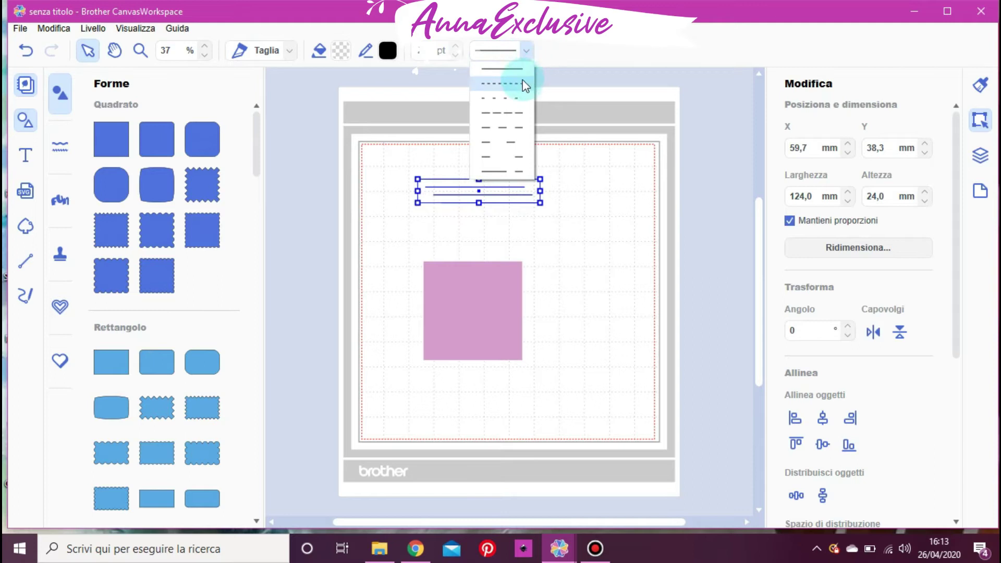
{"action": "left_click", "coordinate": [522, 127]}
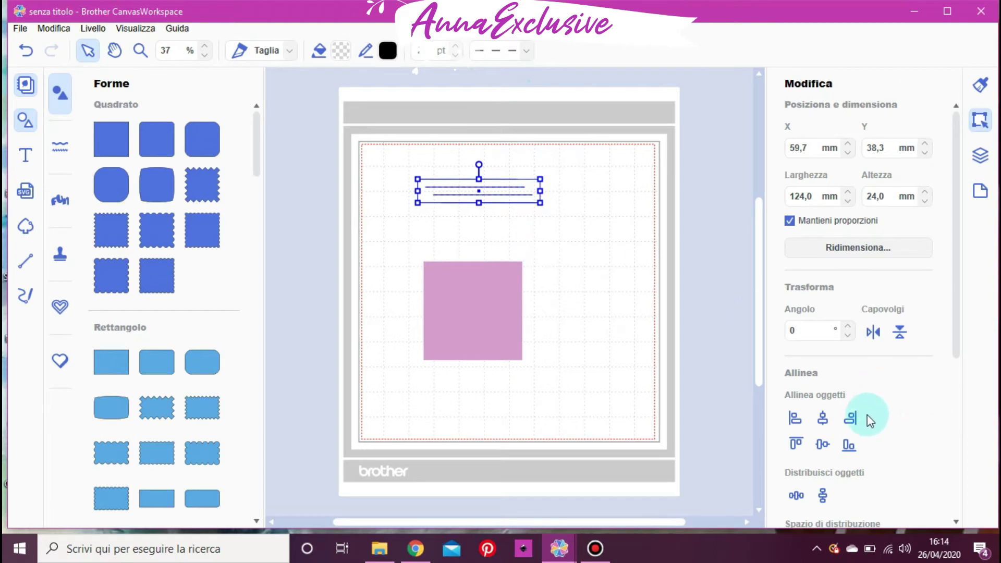
Step: Align the four dashed lines on their vertical centre line and move them together onto the middle of the pink square
{"action": "scroll", "coordinate": [860, 417], "scroll_direction": "down", "scroll_amount": 1}
{"action": "scroll", "coordinate": [848, 411], "scroll_direction": "down", "scroll_amount": 3}
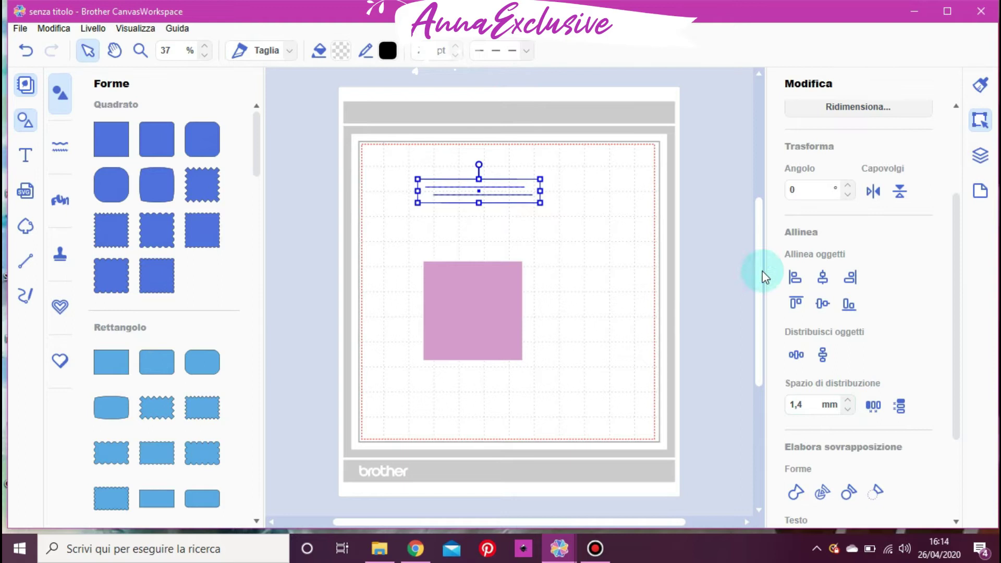
{"action": "left_click", "coordinate": [822, 280]}
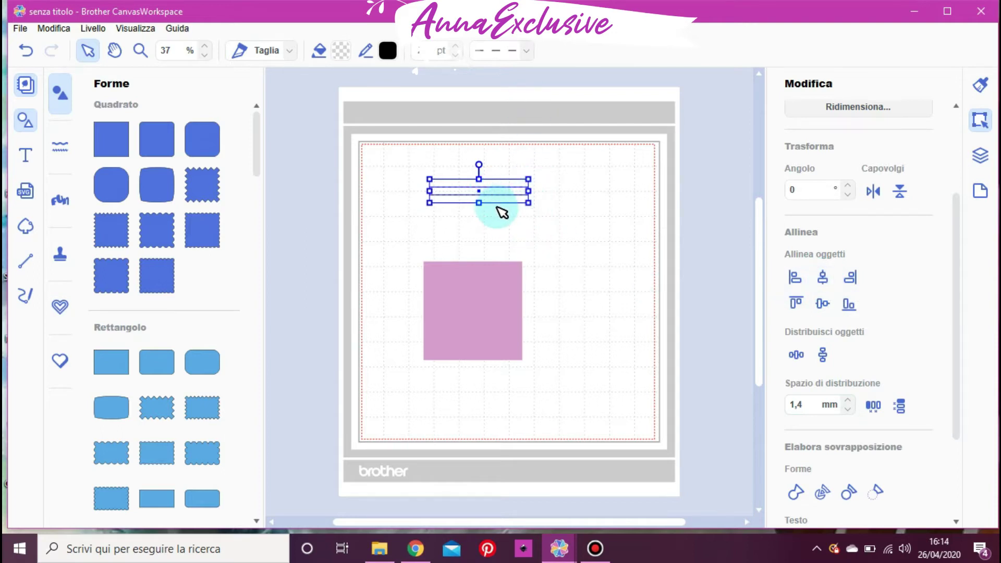
{"action": "left_click_drag", "start_coordinate": [505, 206], "coordinate": [500, 324]}
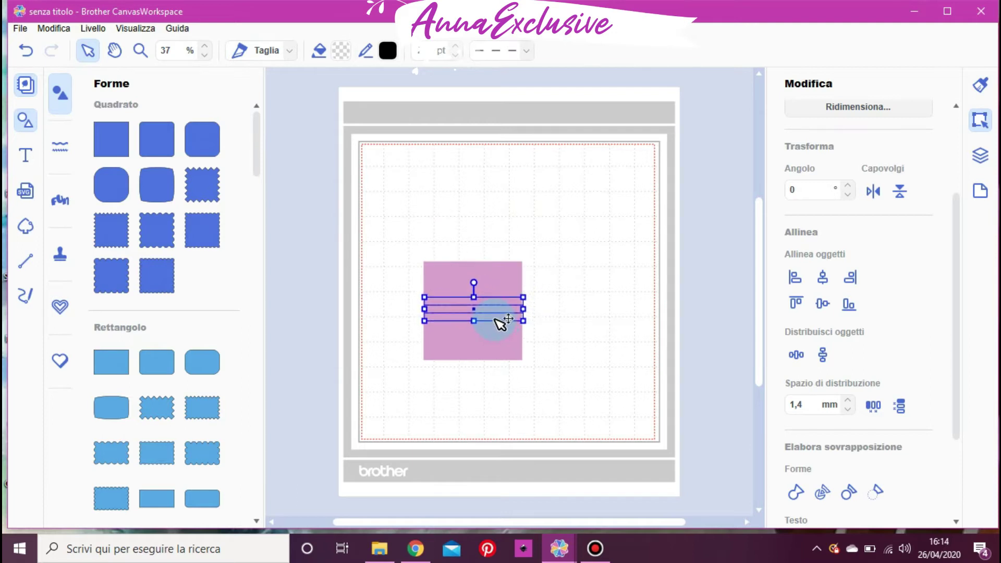
Step: Align the four dashed lines and the pink square together on their vertical centre line
{"action": "left_click_drag", "start_coordinate": [482, 228], "coordinate": [528, 398]}
{"action": "left_click", "coordinate": [822, 278]}
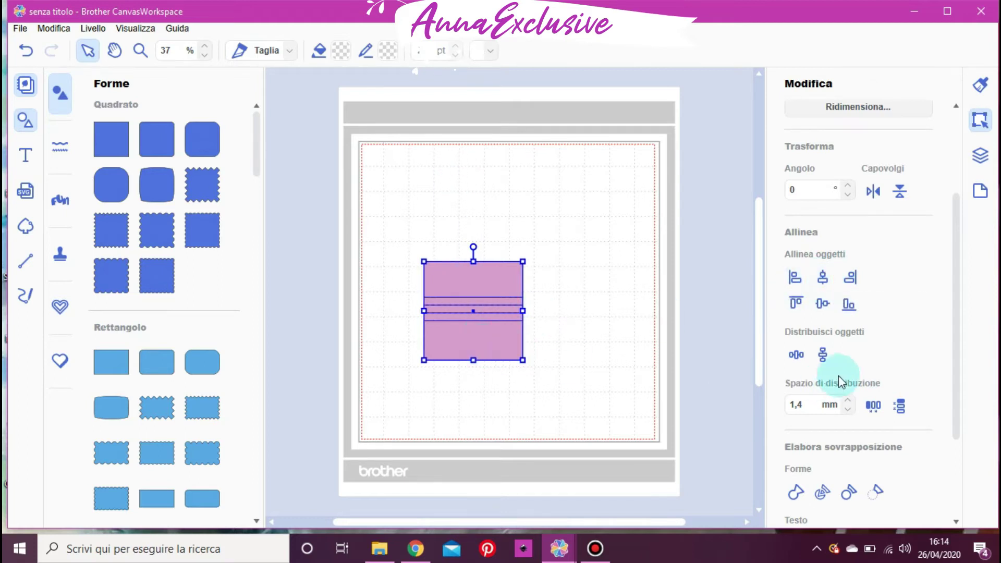
{"action": "left_click", "coordinate": [588, 318]}
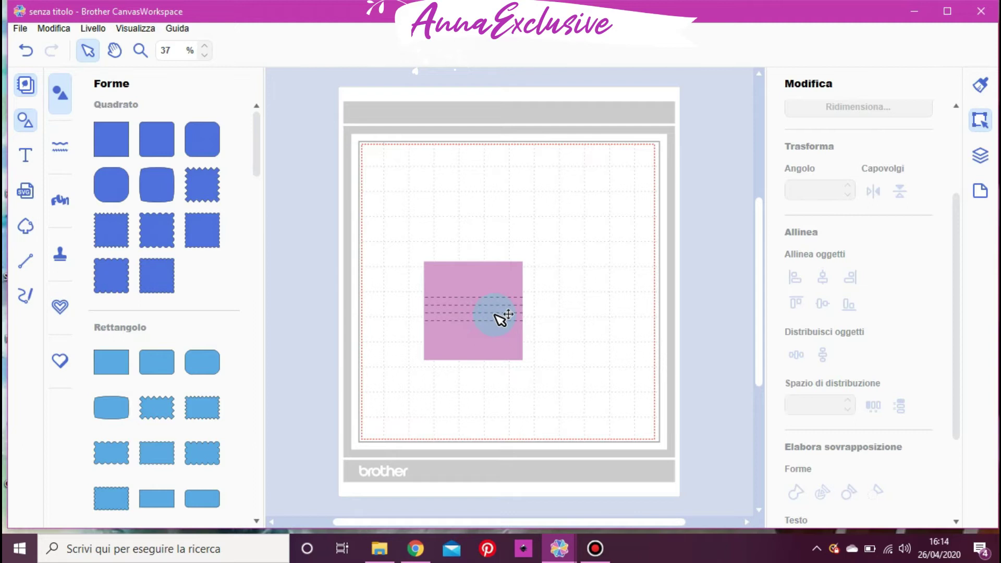
Step: Distribute the four dashed lines and the pink square evenly in the vertical direction
{"action": "left_click_drag", "start_coordinate": [494, 229], "coordinate": [507, 382]}
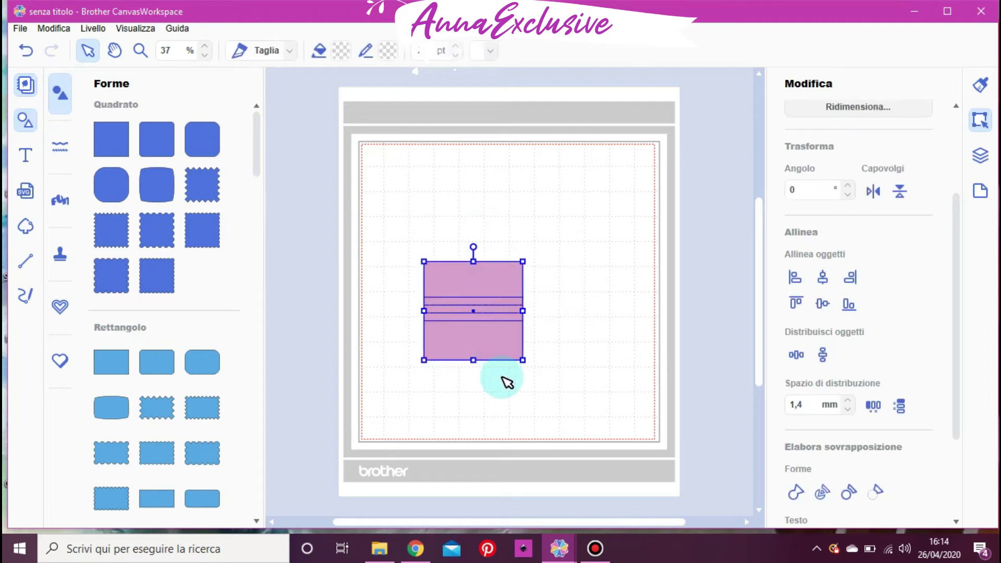
{"action": "left_click", "coordinate": [822, 356]}
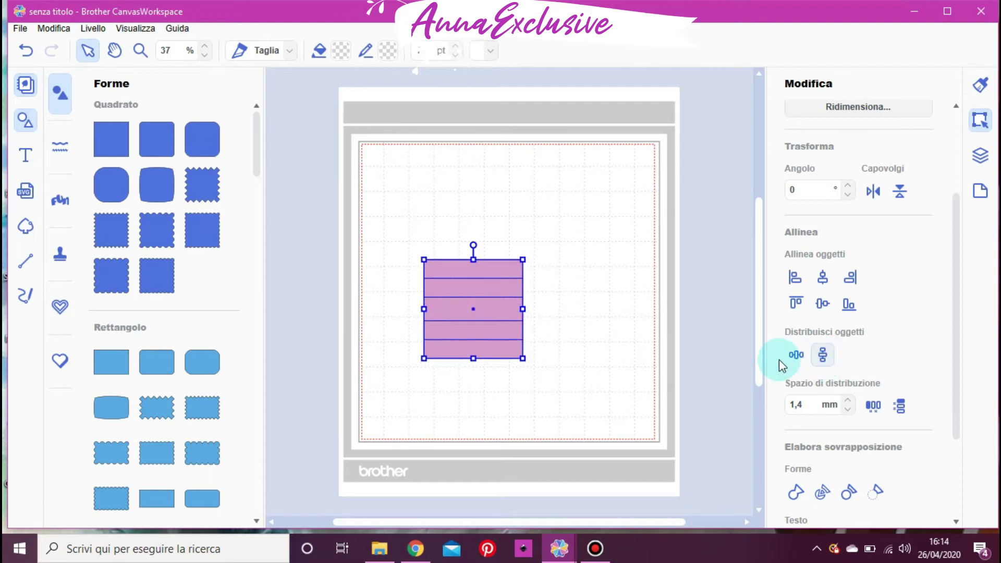
{"action": "left_click", "coordinate": [574, 343]}
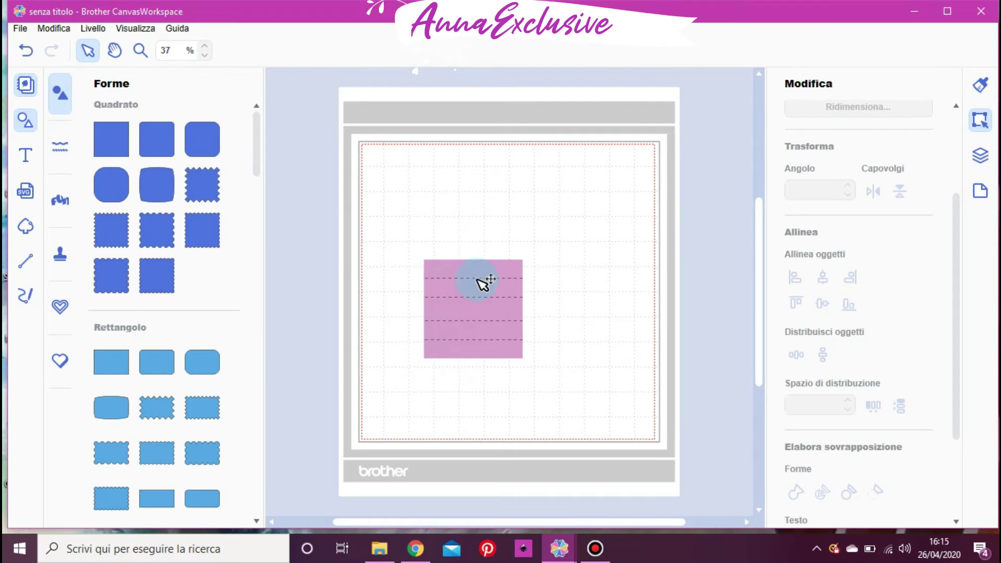
Step: Select the four dashed lines without the pink square and rotate them together to an angle of 90°
{"action": "left_click", "coordinate": [486, 236]}
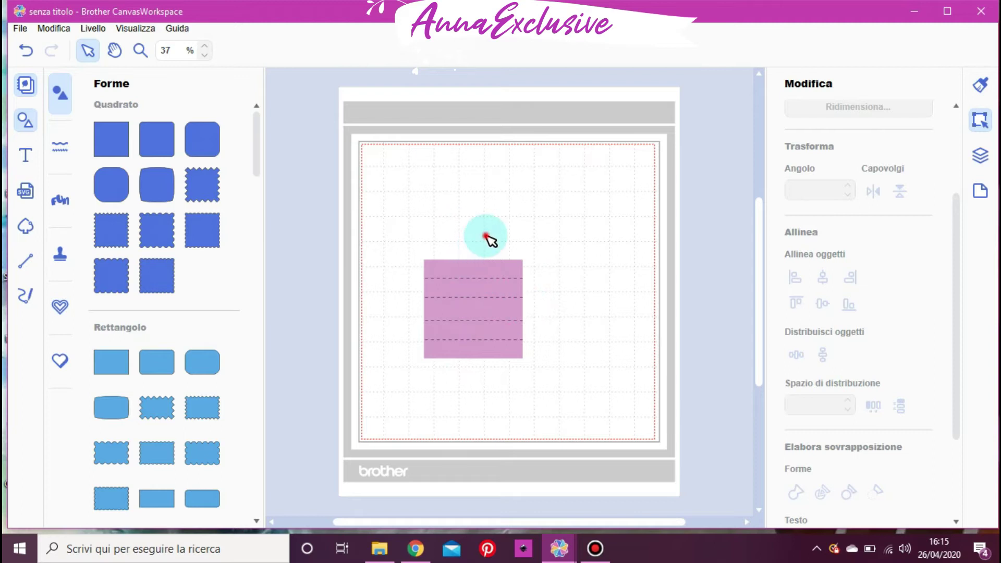
{"action": "left_click_drag", "start_coordinate": [485, 236], "coordinate": [513, 386]}
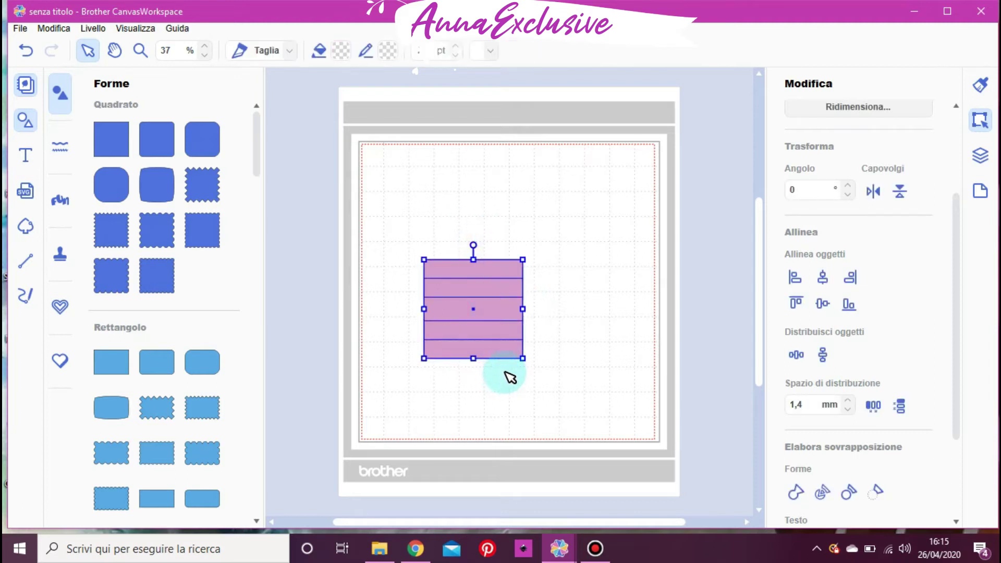
{"action": "left_click", "coordinate": [594, 305]}
{"action": "left_click", "coordinate": [980, 155]}
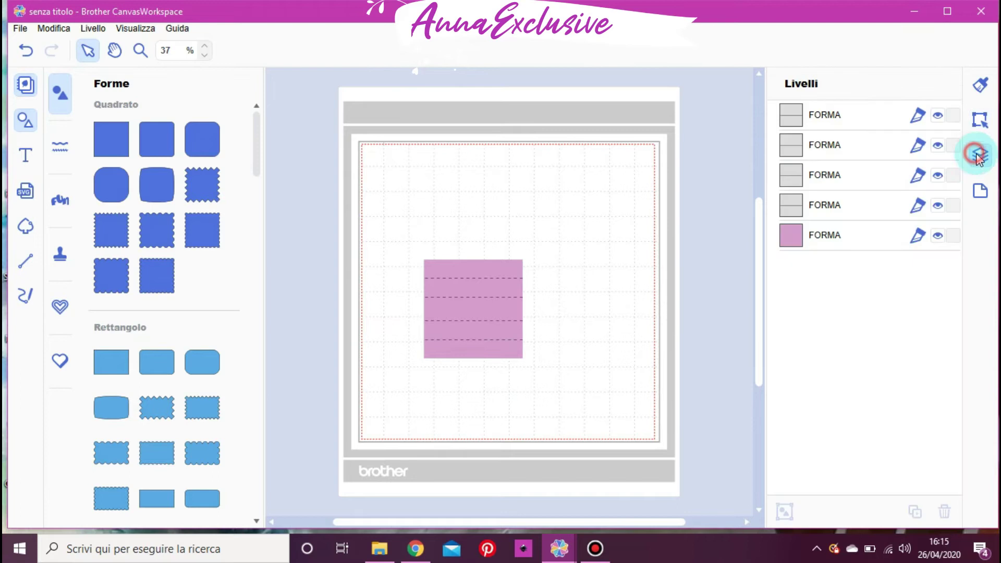
{"action": "left_click", "coordinate": [853, 114]}
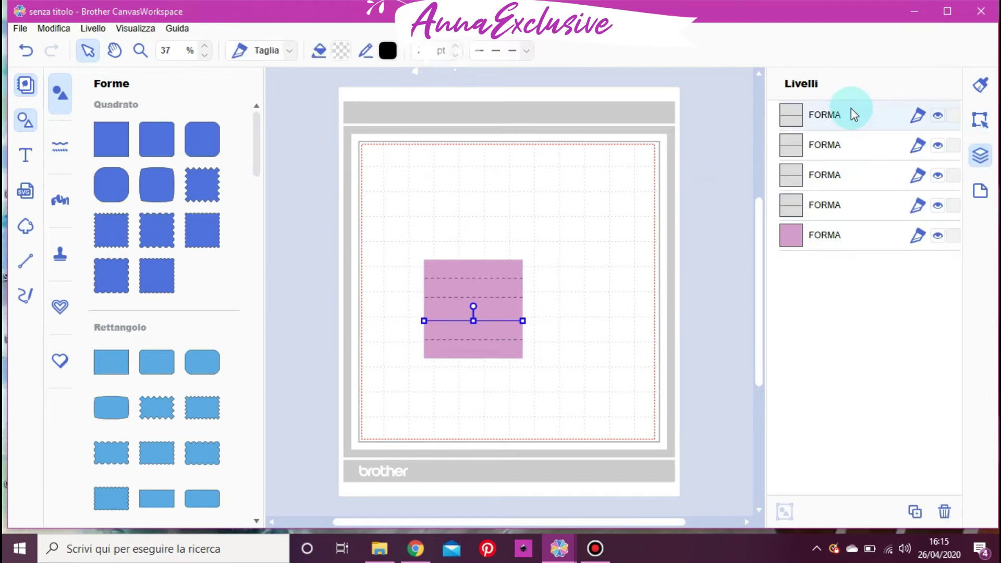
{"action": "left_click", "coordinate": [869, 172], "text": "shift"}
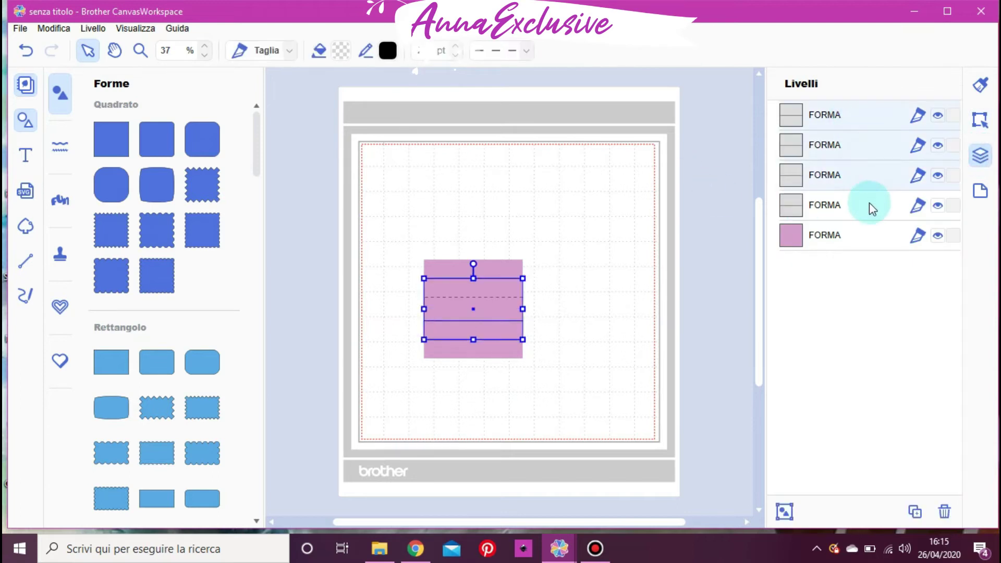
{"action": "left_click", "coordinate": [869, 205], "text": "shift"}
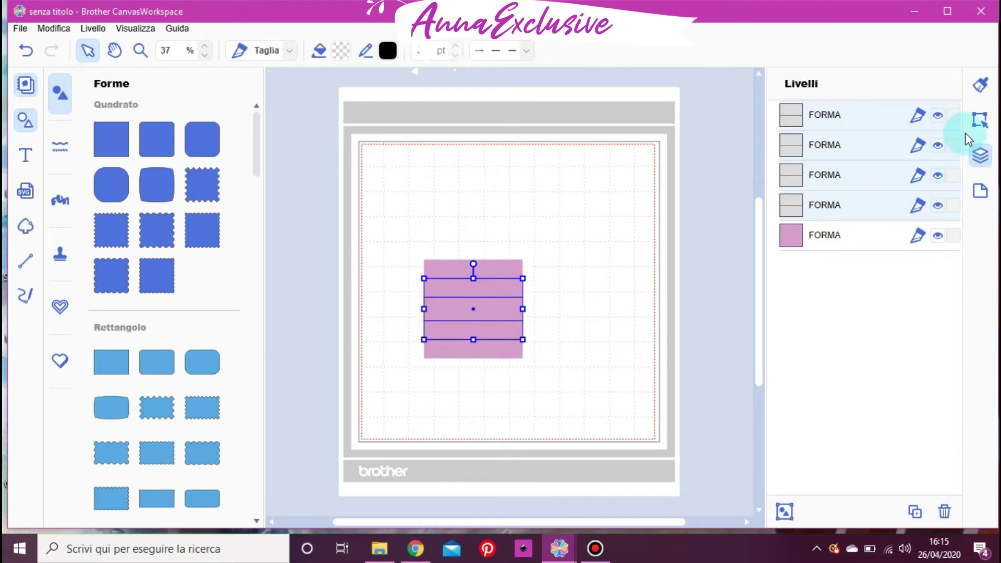
{"action": "left_click", "coordinate": [979, 119]}
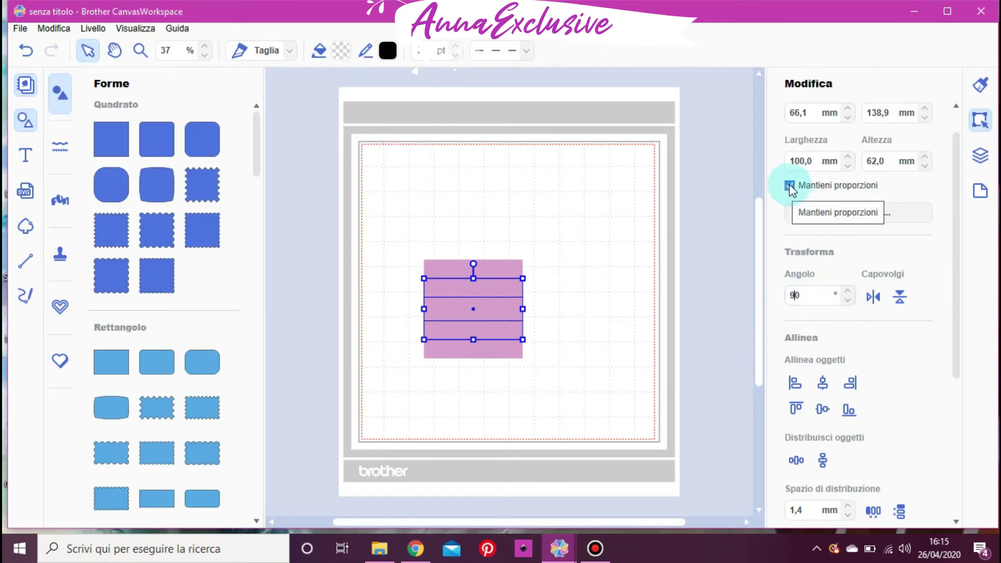
{"action": "left_click", "coordinate": [882, 336]}
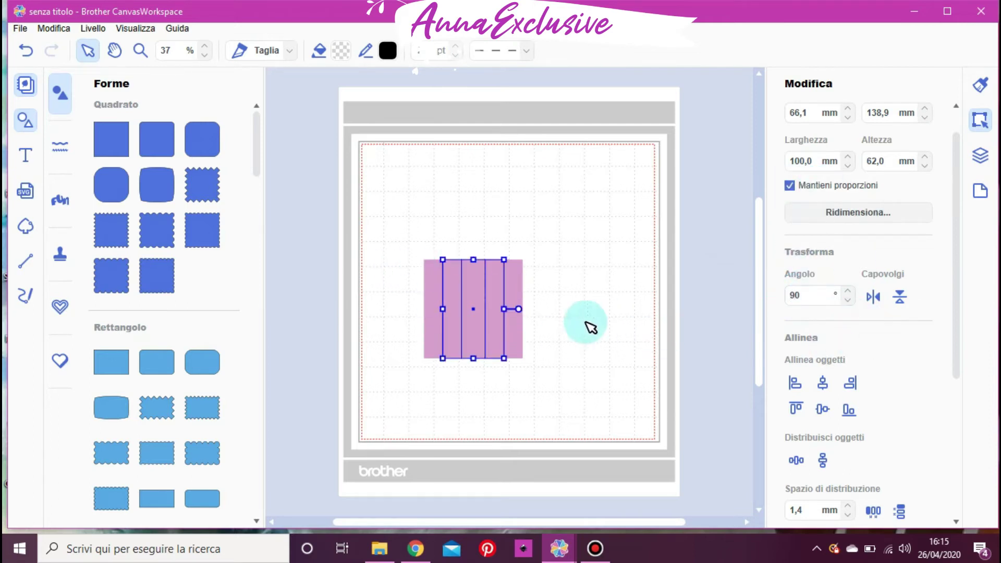
{"action": "left_click", "coordinate": [564, 363]}
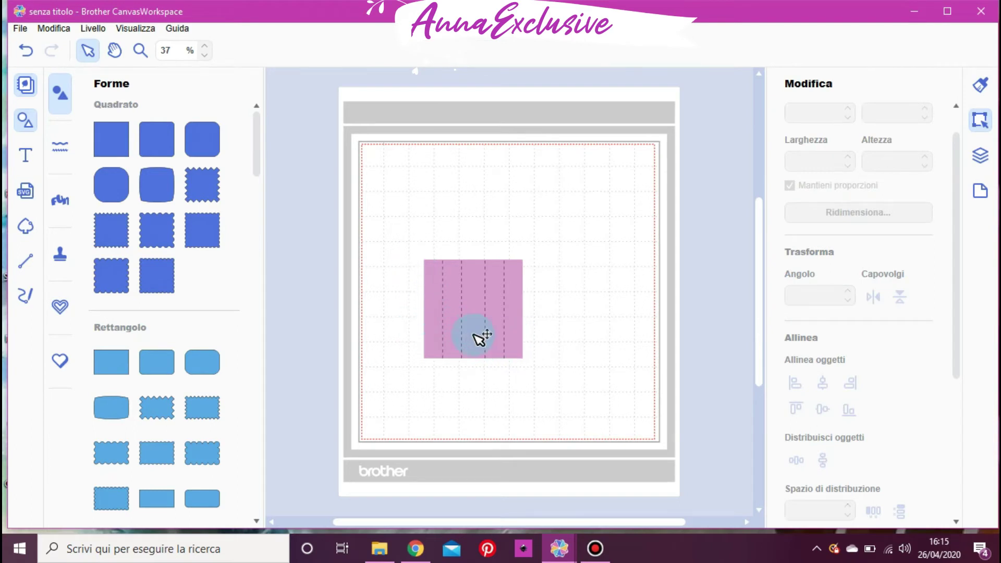
Step: Select the layers of the four vertical dashed lines, leaving out the pink square's layer
{"action": "left_click", "coordinate": [982, 155]}
{"action": "left_click", "coordinate": [833, 121]}
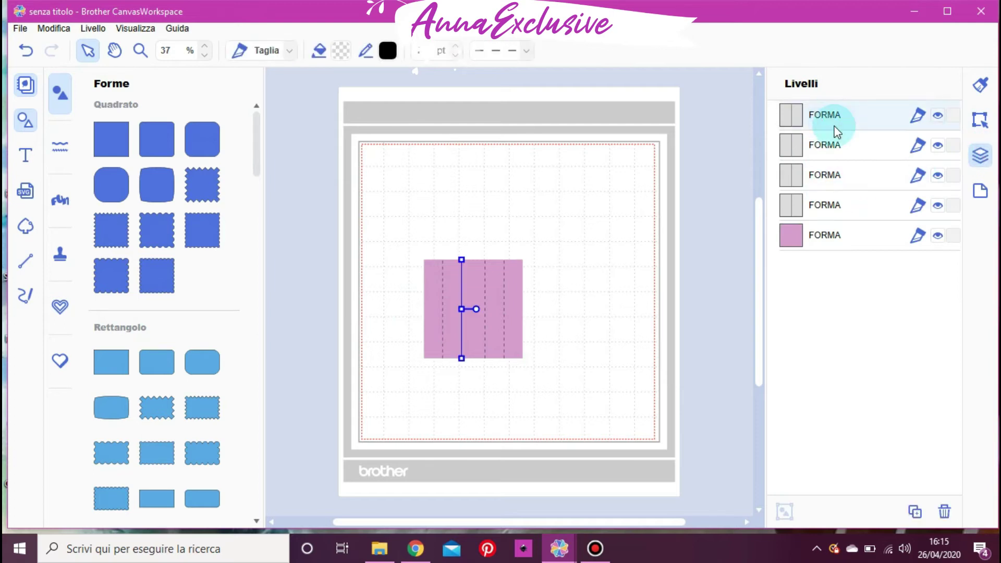
{"action": "left_click", "coordinate": [843, 146], "text": "ctrl"}
{"action": "left_click", "coordinate": [853, 174], "text": "ctrl"}
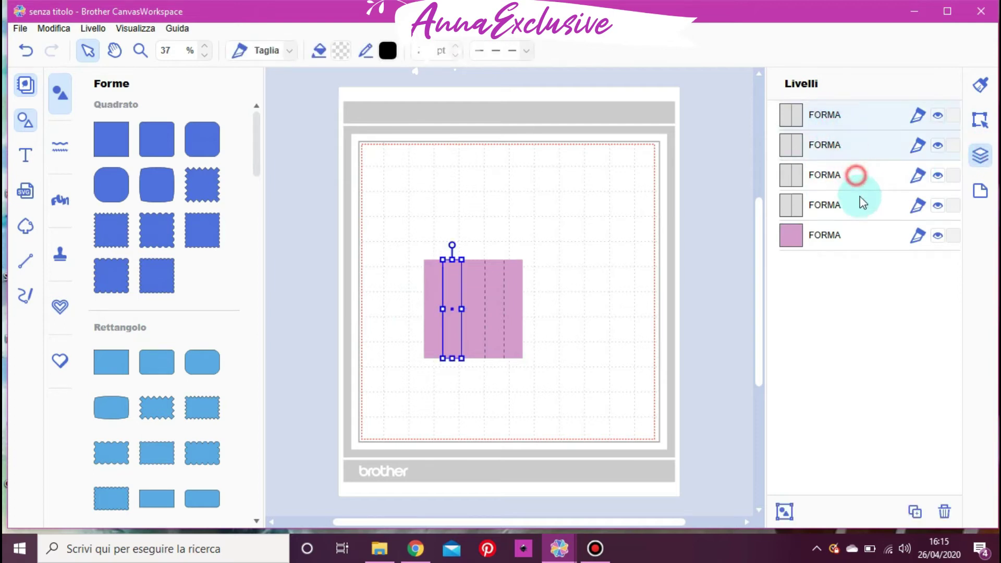
{"action": "left_click", "coordinate": [861, 203], "text": "ctrl"}
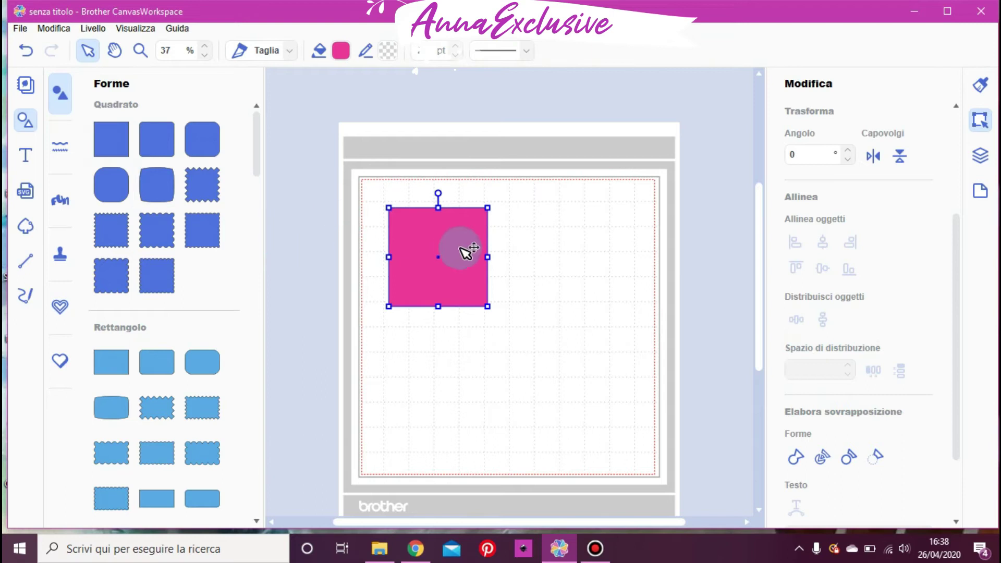
Step: Duplicate the pink square three times and spread the copies over the mat as two loosely placed rows of two
{"action": "right_click", "coordinate": [427, 266]}
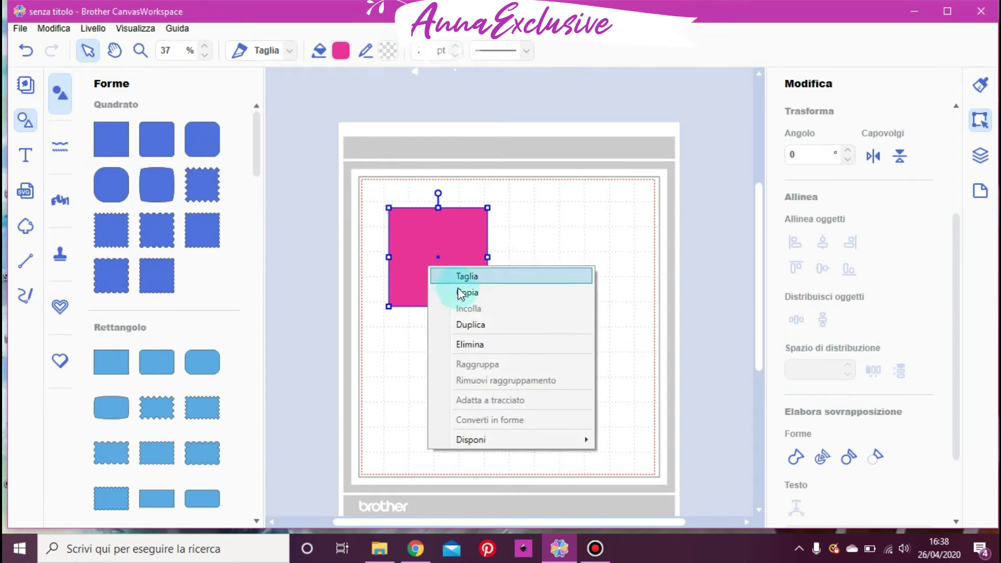
{"action": "left_click", "coordinate": [479, 324]}
{"action": "left_click_drag", "start_coordinate": [464, 292], "coordinate": [565, 290]}
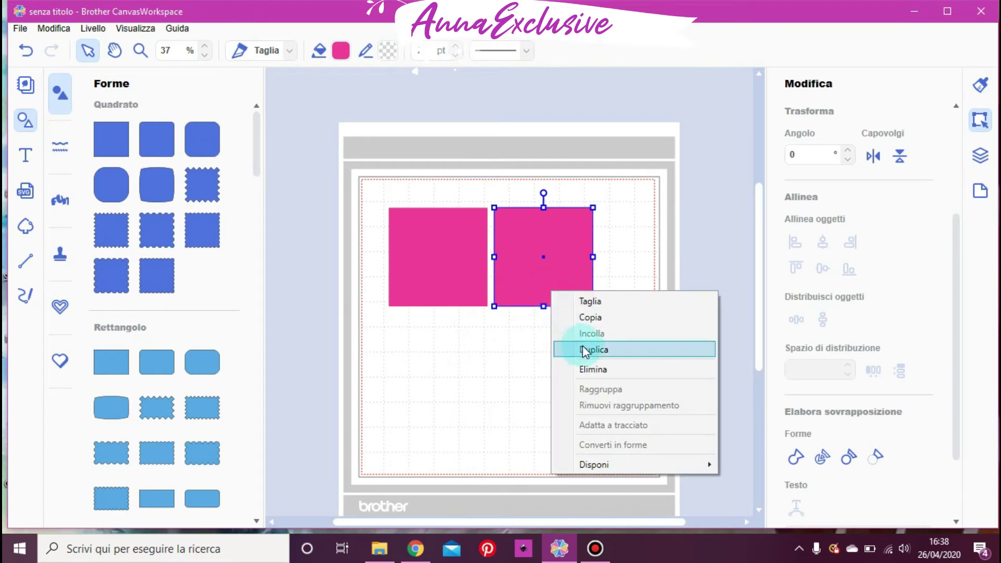
{"action": "left_click", "coordinate": [585, 350]}
{"action": "left_click_drag", "start_coordinate": [574, 293], "coordinate": [571, 389]}
{"action": "right_click", "coordinate": [460, 382]}
{"action": "left_click", "coordinate": [556, 257]}
{"action": "left_click_drag", "start_coordinate": [425, 369], "coordinate": [428, 401]}
{"action": "left_click_drag", "start_coordinate": [527, 273], "coordinate": [574, 236]}
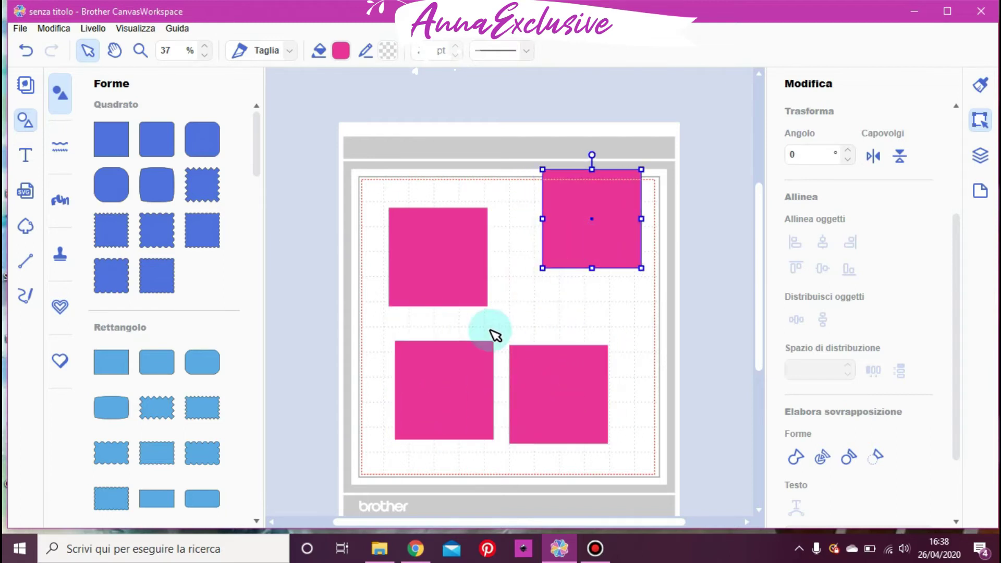
{"action": "left_click", "coordinate": [603, 286]}
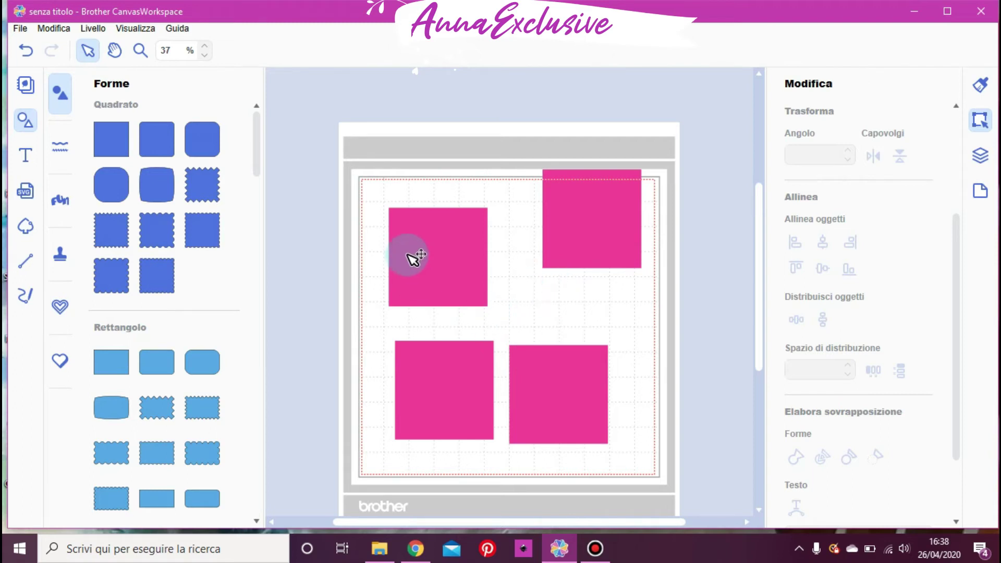
Step: Align the two upper squares with each other on their horizontal centre line
{"action": "left_click", "coordinate": [373, 254]}
{"action": "left_click_drag", "start_coordinate": [374, 255], "coordinate": [626, 256]}
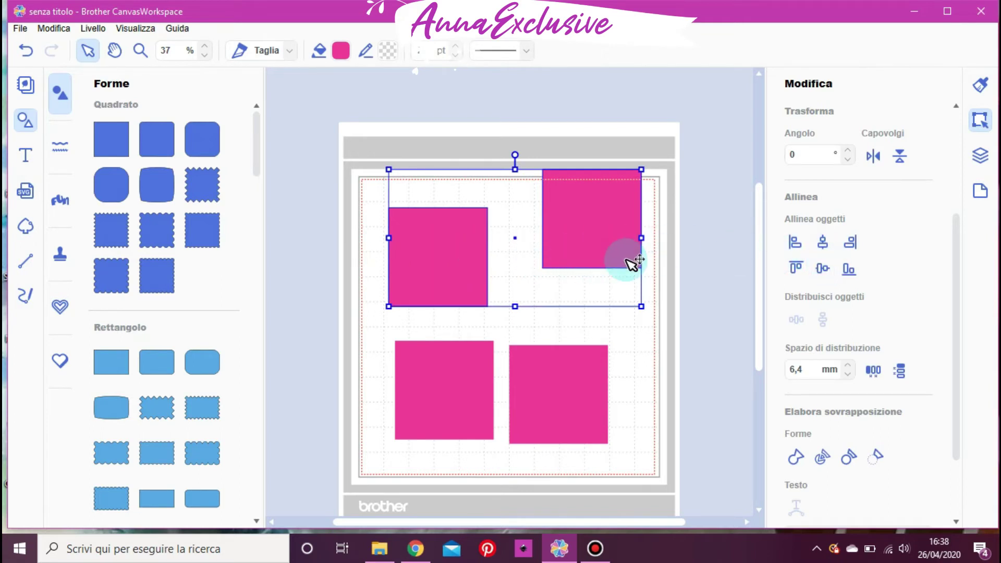
{"action": "left_click", "coordinate": [830, 269]}
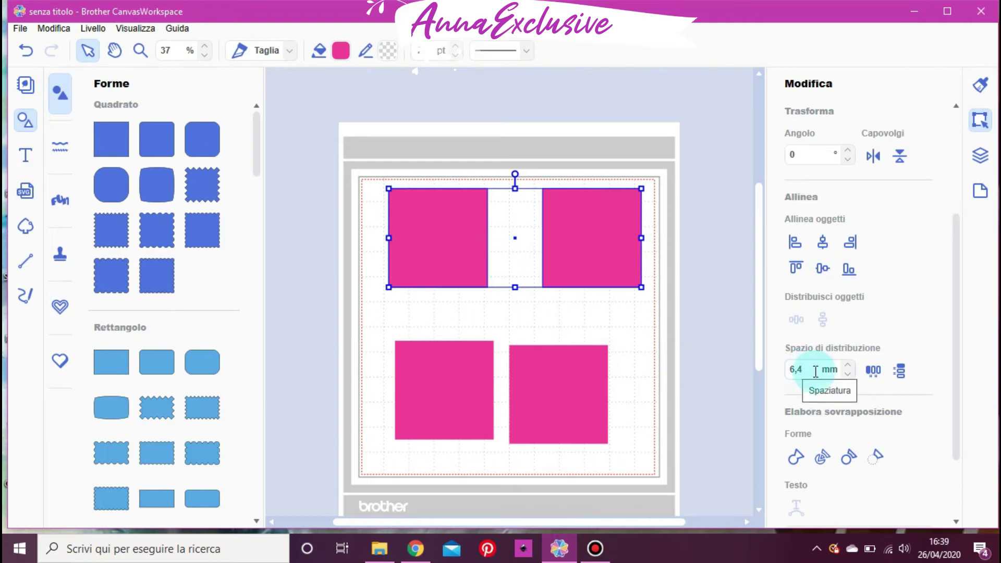
Step: Space the two upper squares horizontally with a distribution gap of 0,4 mm
{"action": "left_click", "coordinate": [847, 374]}
{"action": "left_click", "coordinate": [847, 374]}
{"action": "left_click", "coordinate": [847, 374]}
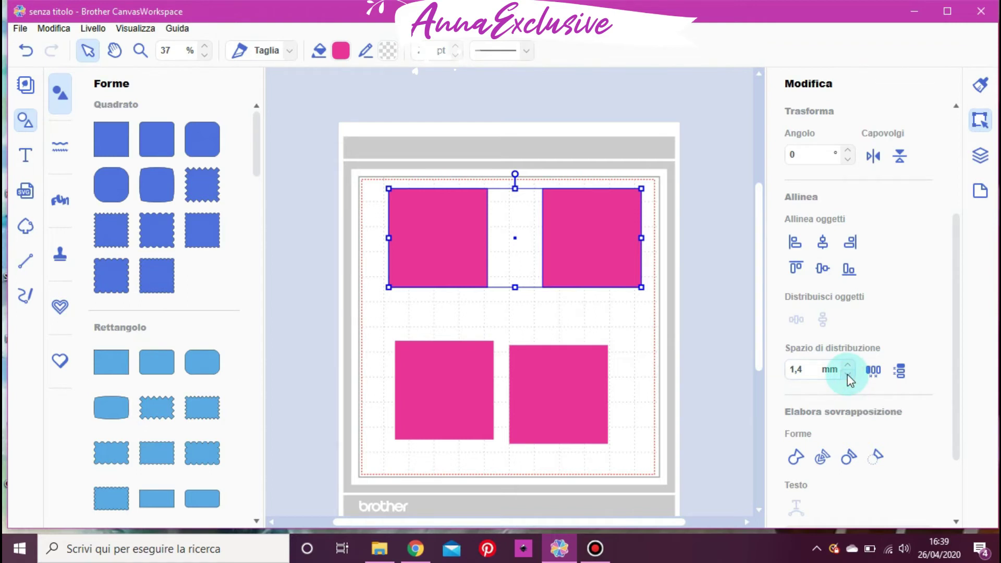
{"action": "left_click", "coordinate": [847, 374]}
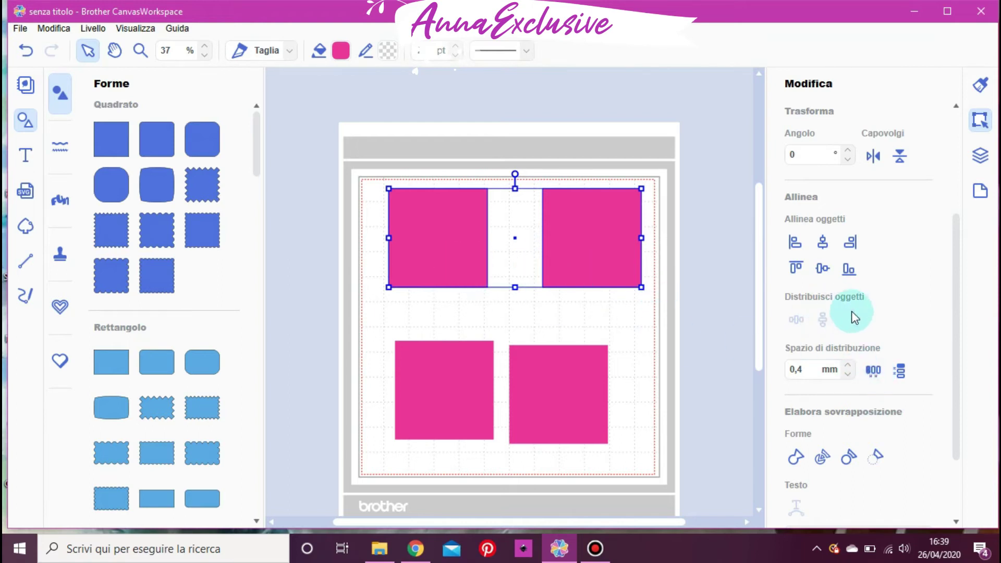
{"action": "left_click", "coordinate": [872, 371]}
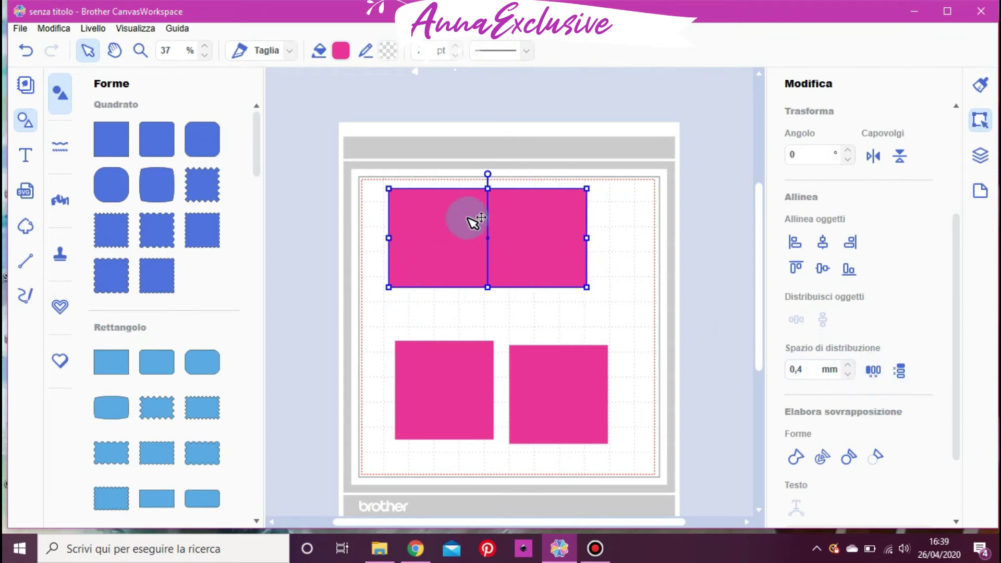
{"action": "left_click_drag", "start_coordinate": [359, 238], "coordinate": [612, 268]}
{"action": "left_click", "coordinate": [637, 322]}
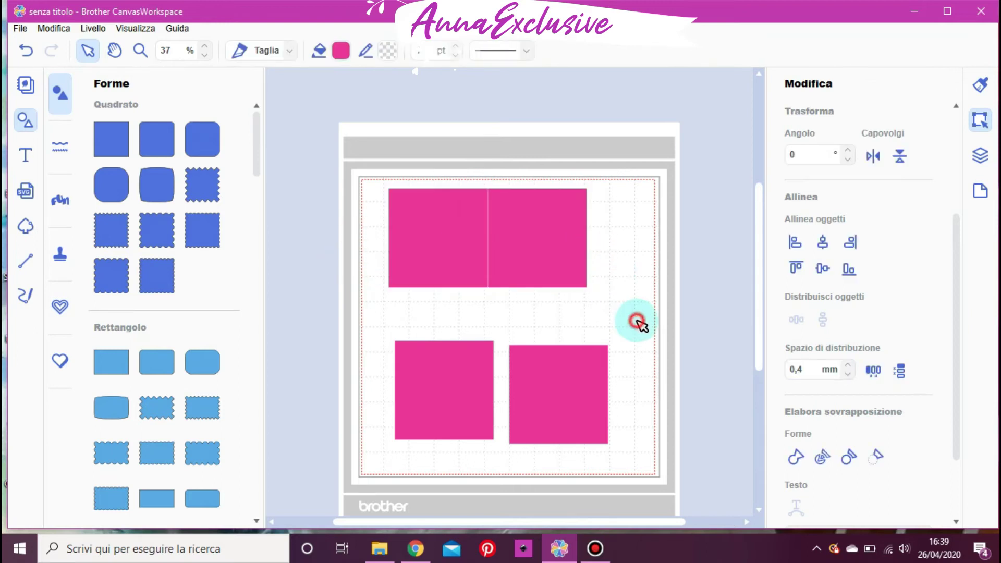
Step: Increase the distribution spacing to 3,4 mm and apply it horizontally to the two upper squares
{"action": "left_click_drag", "start_coordinate": [374, 261], "coordinate": [594, 264]}
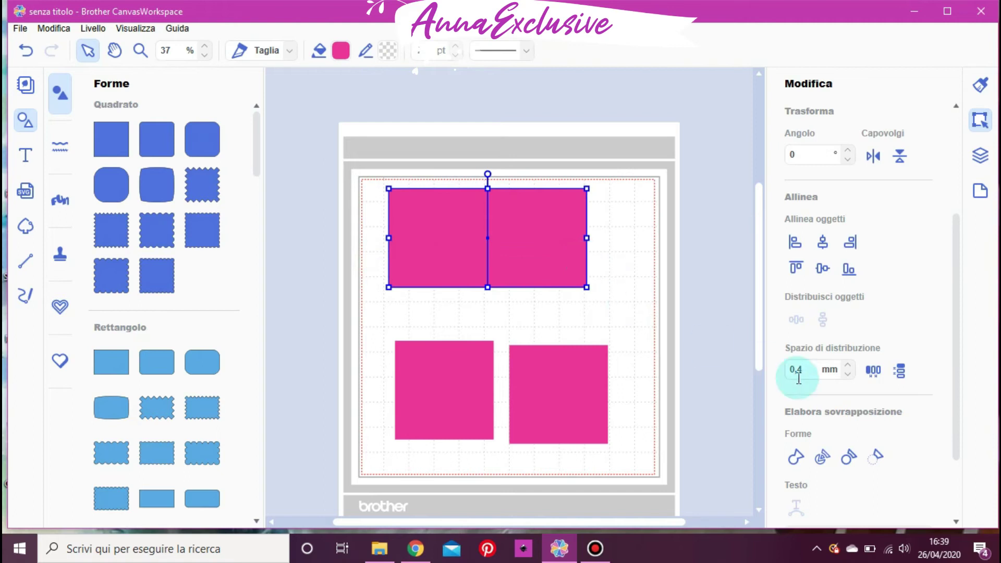
{"action": "left_click", "coordinate": [847, 365]}
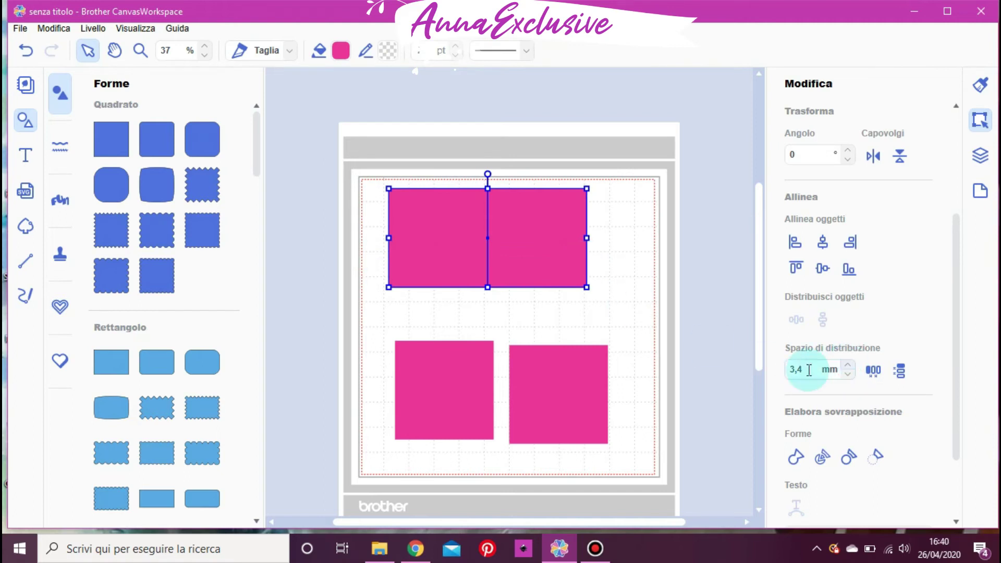
{"action": "left_click", "coordinate": [878, 370]}
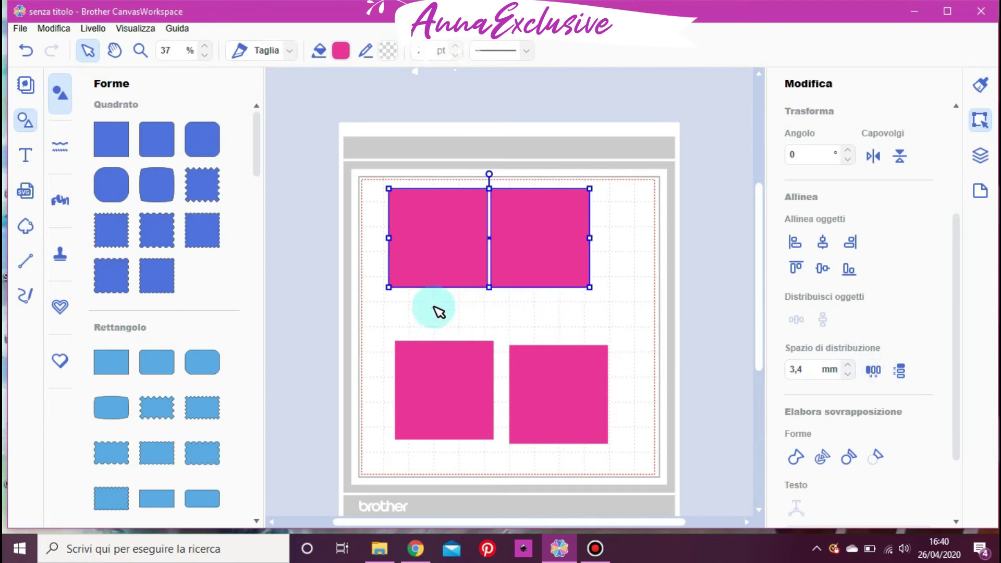
Step: Set the distribution spacing to 5,4 mm and apply it horizontally to the two upper squares
{"action": "left_click_drag", "start_coordinate": [369, 244], "coordinate": [620, 247]}
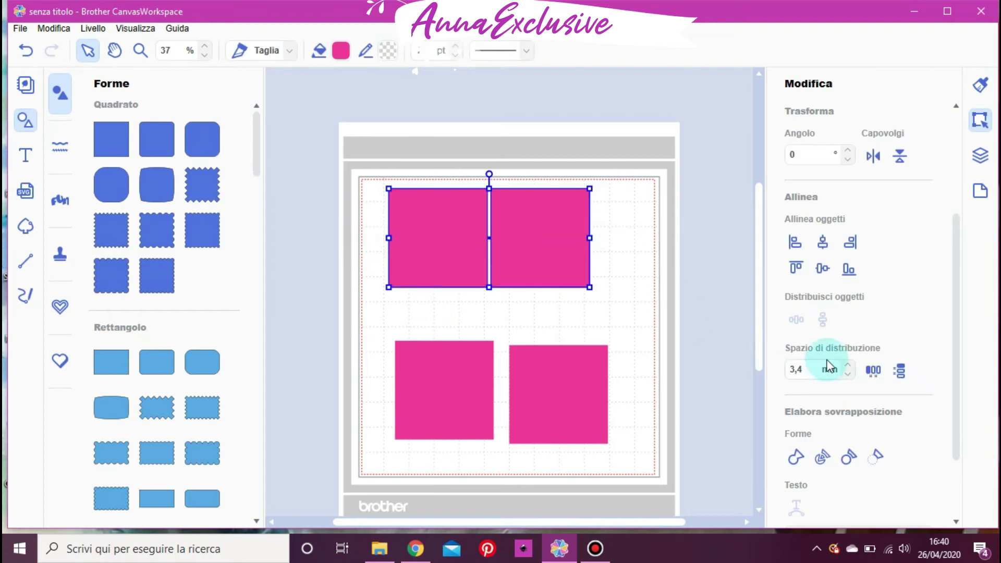
{"action": "left_click", "coordinate": [850, 368]}
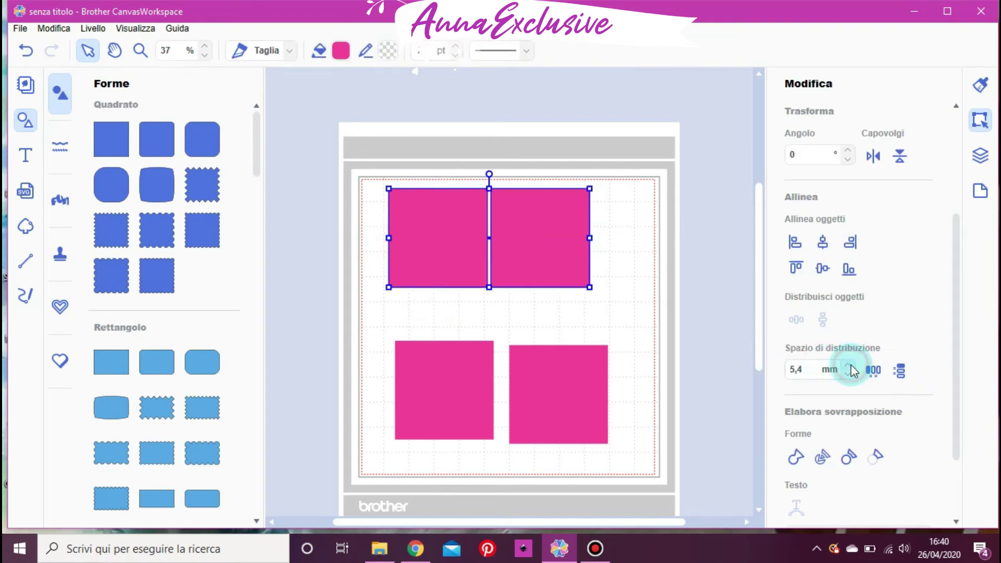
{"action": "left_click", "coordinate": [873, 370]}
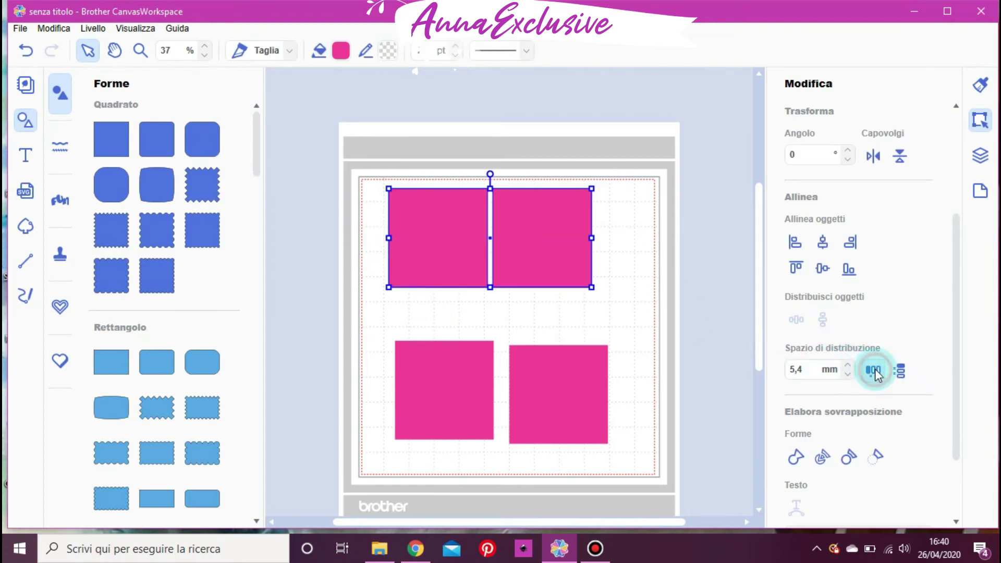
{"action": "left_click", "coordinate": [627, 341]}
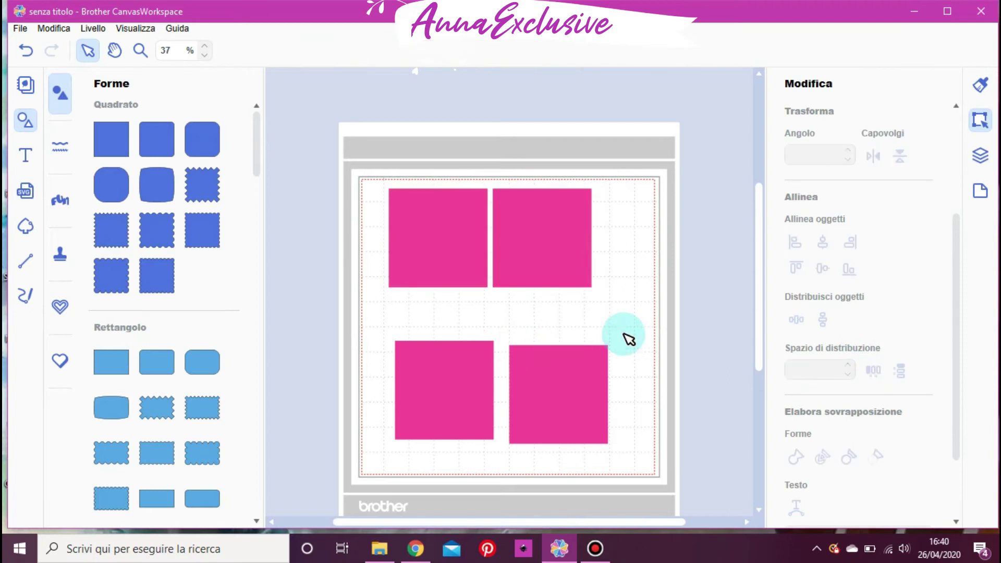
{"action": "left_click_drag", "start_coordinate": [349, 241], "coordinate": [620, 259]}
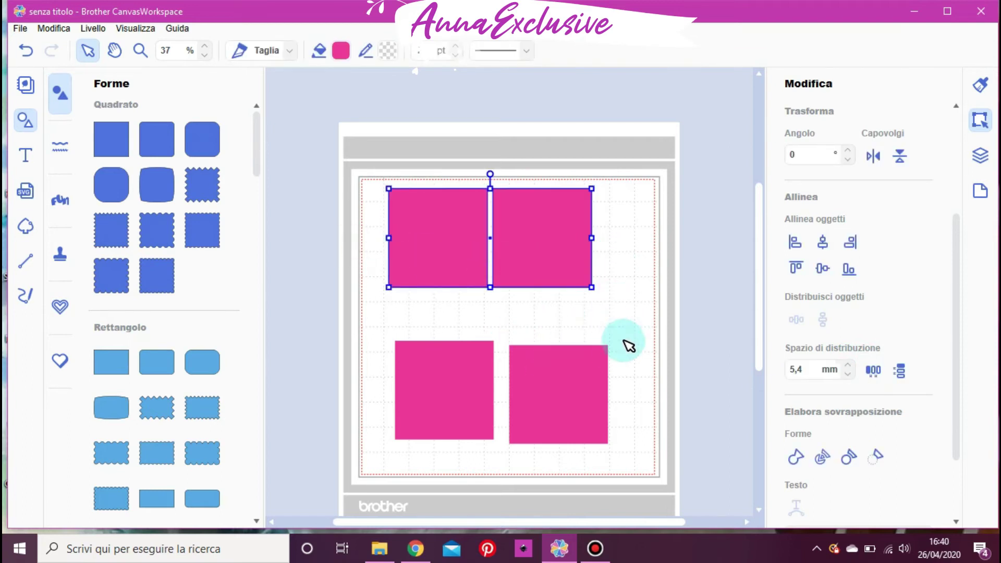
{"action": "left_click", "coordinate": [638, 326]}
Step: Align the two lower squares on their horizontal centre line and space them horizontally by 5,4 mm
{"action": "left_click_drag", "start_coordinate": [371, 382], "coordinate": [651, 413]}
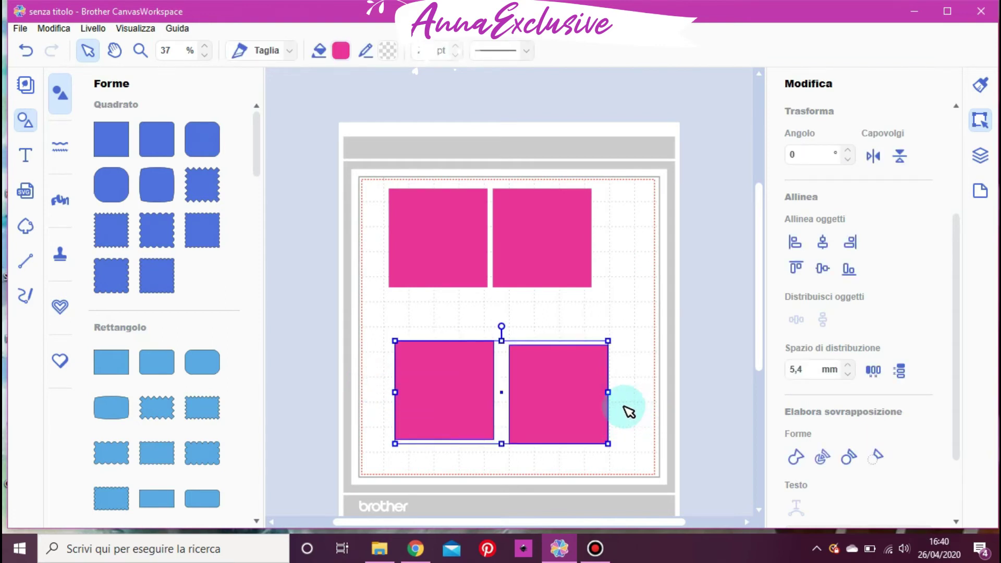
{"action": "left_click", "coordinate": [822, 269]}
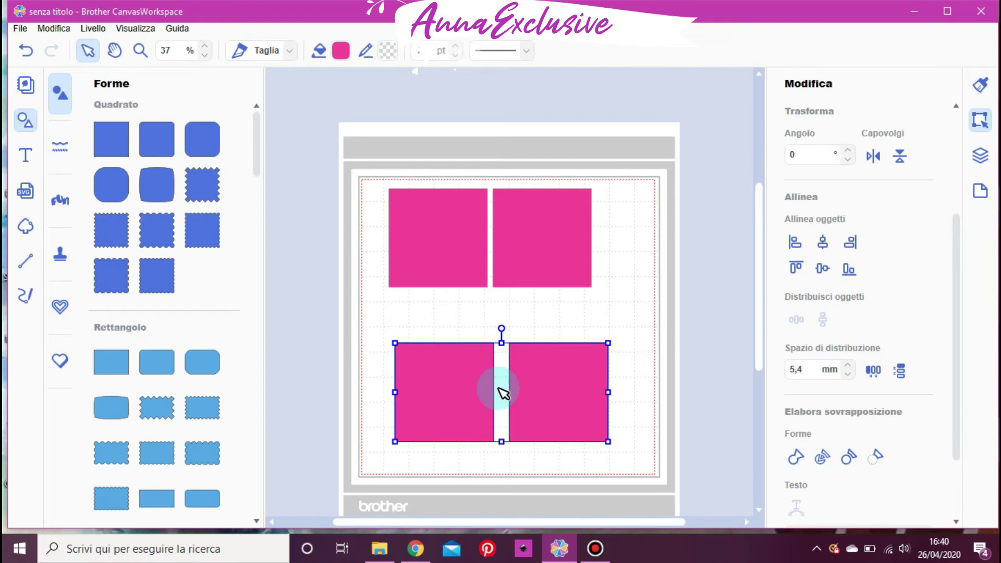
{"action": "left_click", "coordinate": [873, 371]}
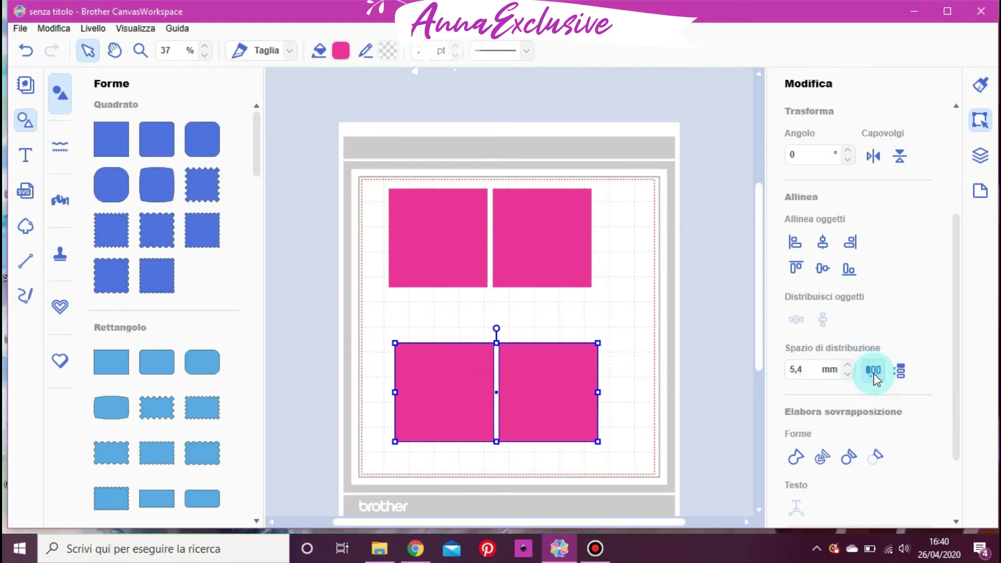
{"action": "left_click", "coordinate": [671, 432]}
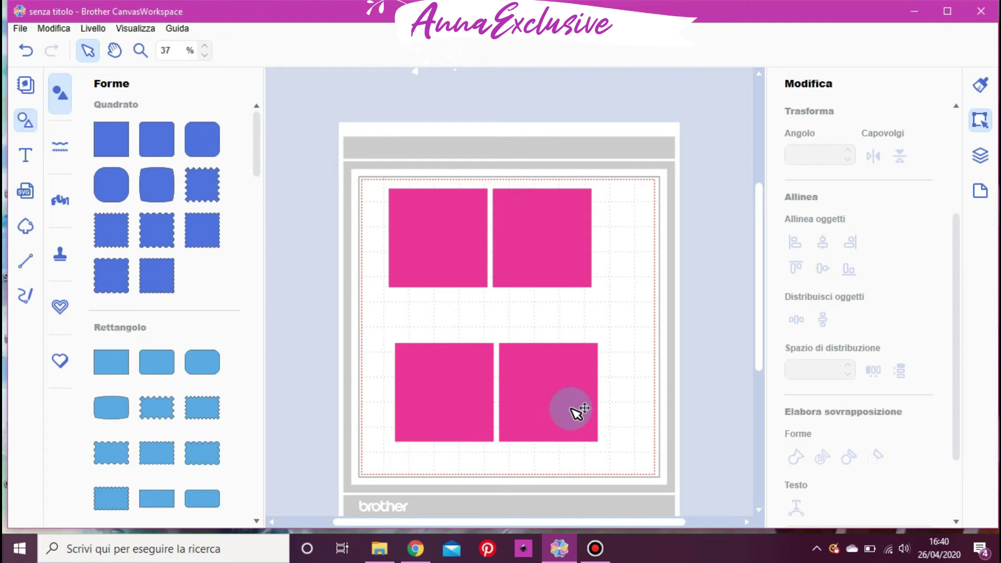
Step: Try to space all four squares vertically and horizontally by 5,4 mm, and undo both distributions
{"action": "left_click_drag", "start_coordinate": [510, 145], "coordinate": [420, 472]}
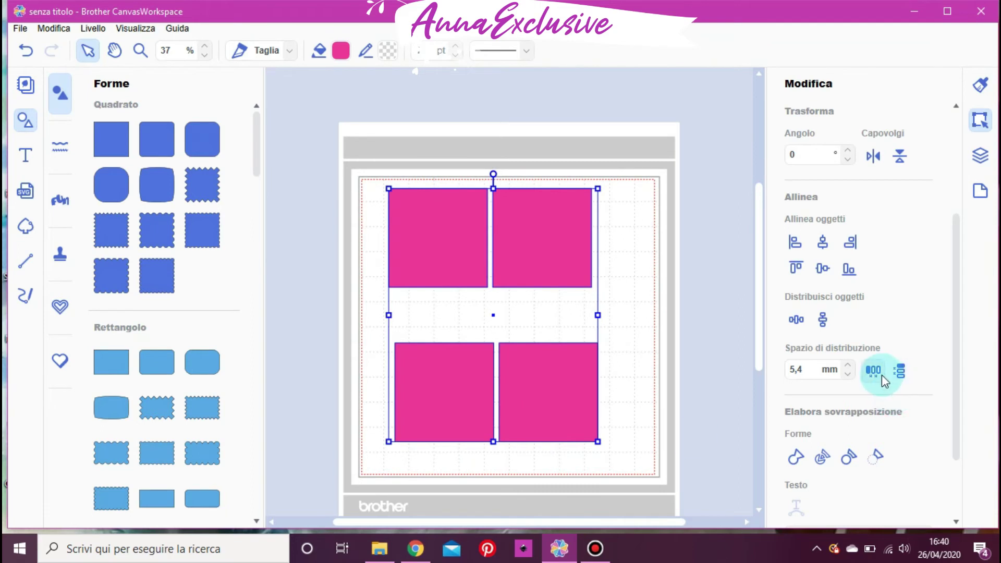
{"action": "left_click", "coordinate": [899, 372]}
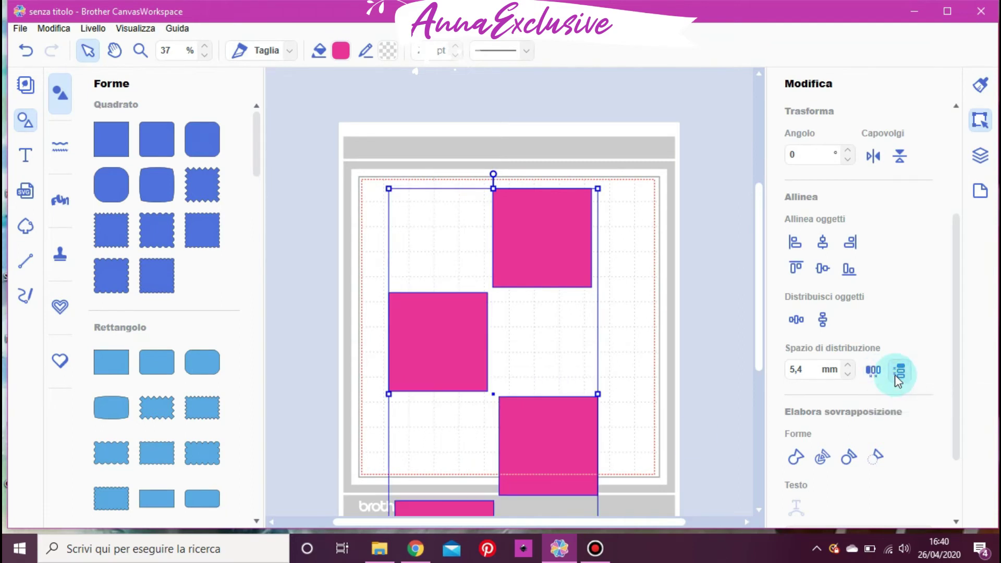
{"action": "left_click", "coordinate": [873, 370]}
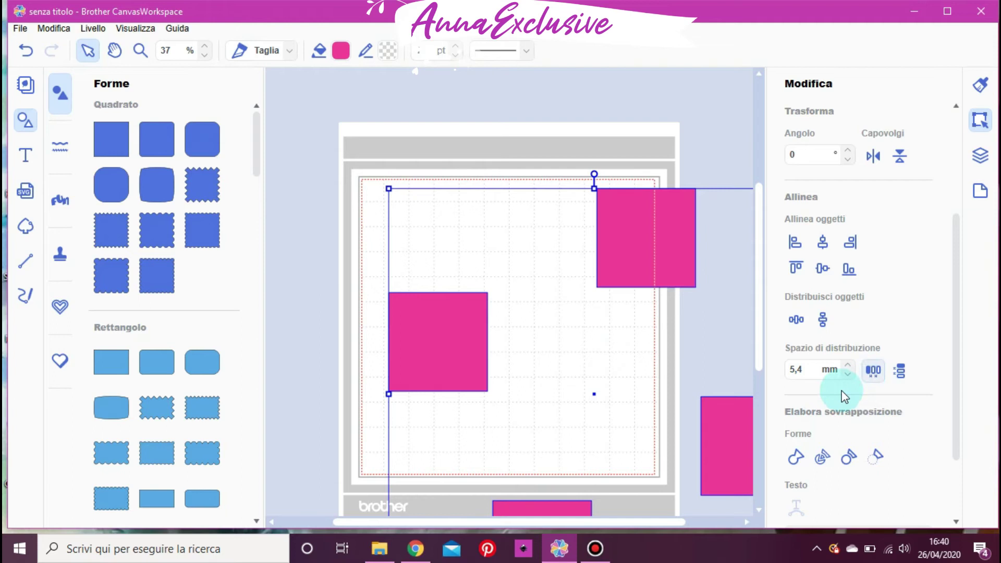
{"action": "left_click", "coordinate": [29, 51]}
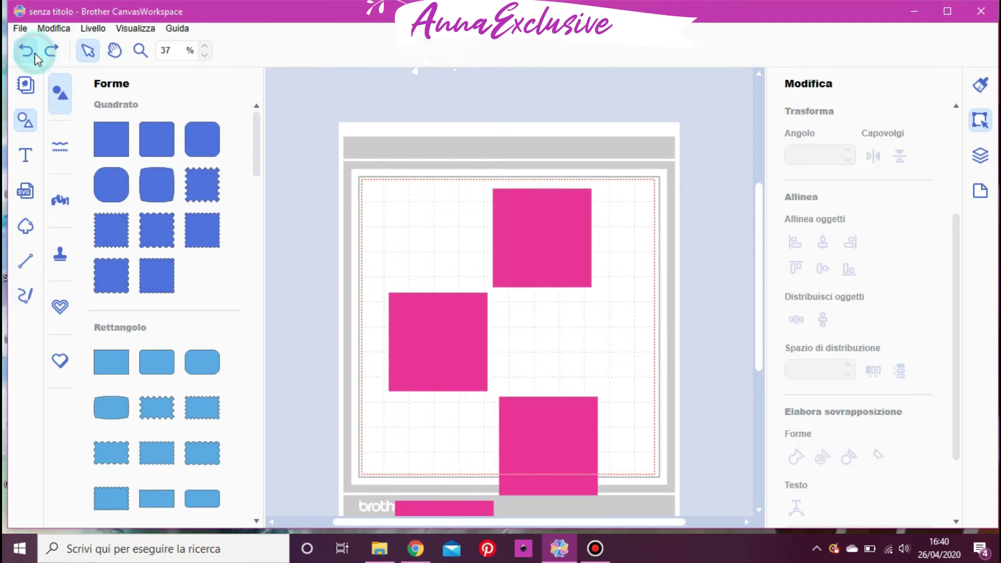
{"action": "left_click", "coordinate": [32, 53]}
Step: Align the two right-hand squares on their vertical centre line and space them vertically by 5,4 mm
{"action": "left_click", "coordinate": [667, 323]}
{"action": "left_click_drag", "start_coordinate": [576, 151], "coordinate": [583, 447]}
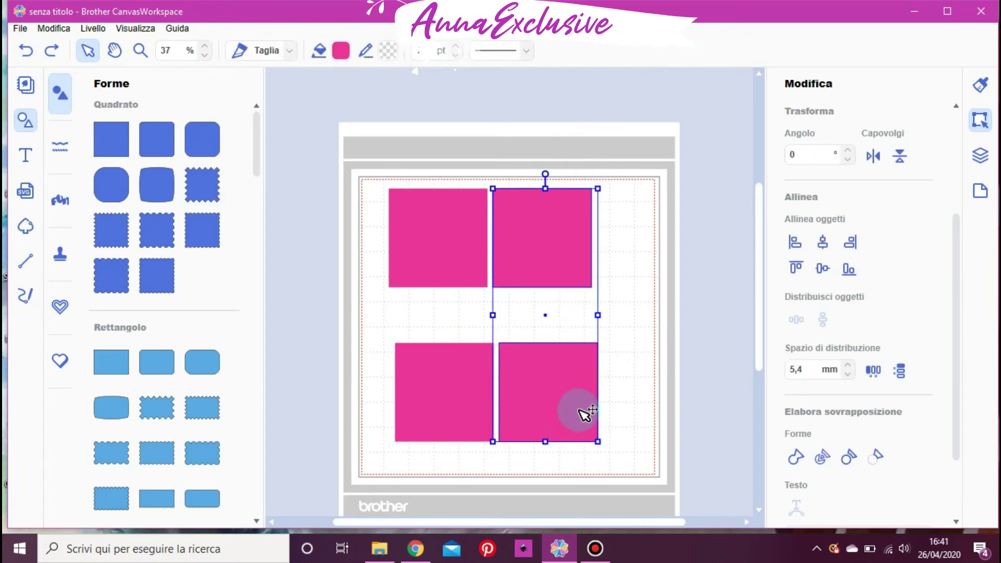
{"action": "left_click", "coordinate": [824, 243]}
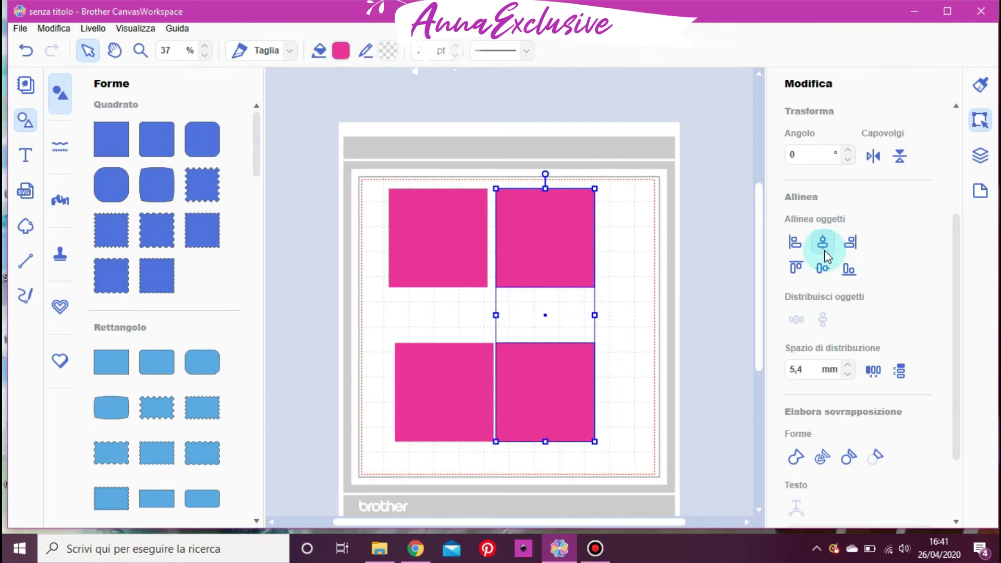
{"action": "left_click", "coordinate": [898, 371]}
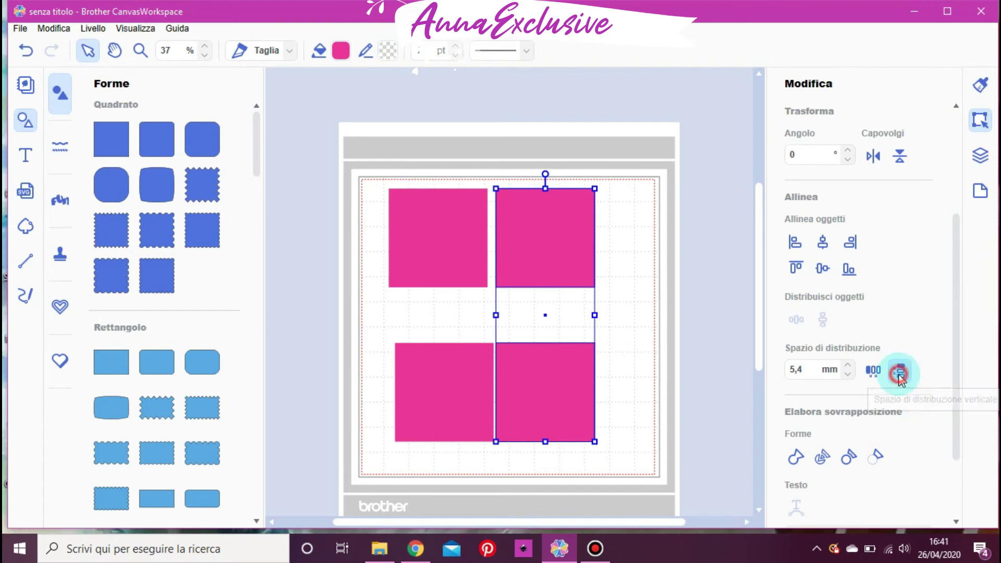
{"action": "left_click", "coordinate": [642, 343]}
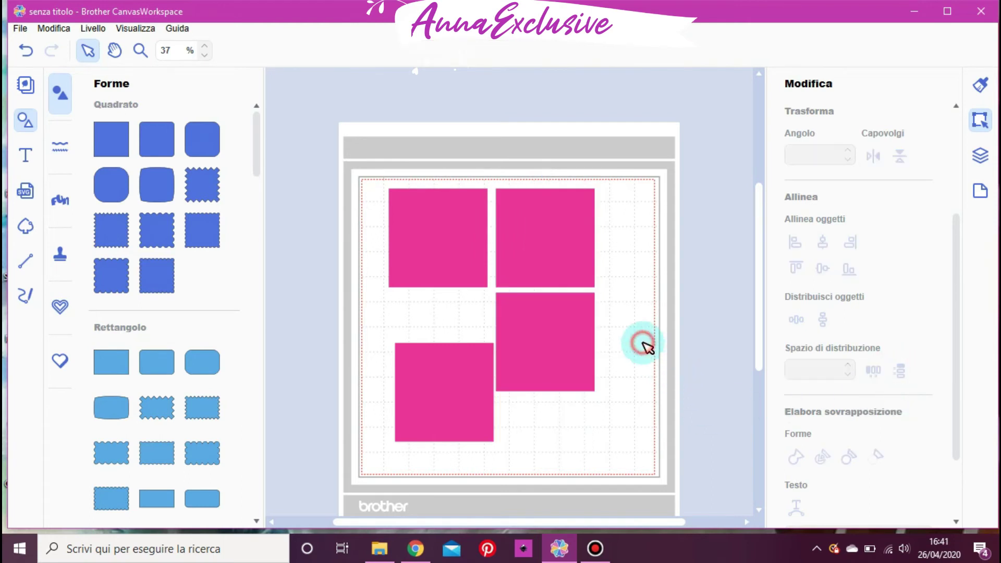
Step: Align the two left-hand squares on their vertical centre line and space them vertically by 5,4 mm
{"action": "left_click_drag", "start_coordinate": [377, 224], "coordinate": [620, 273]}
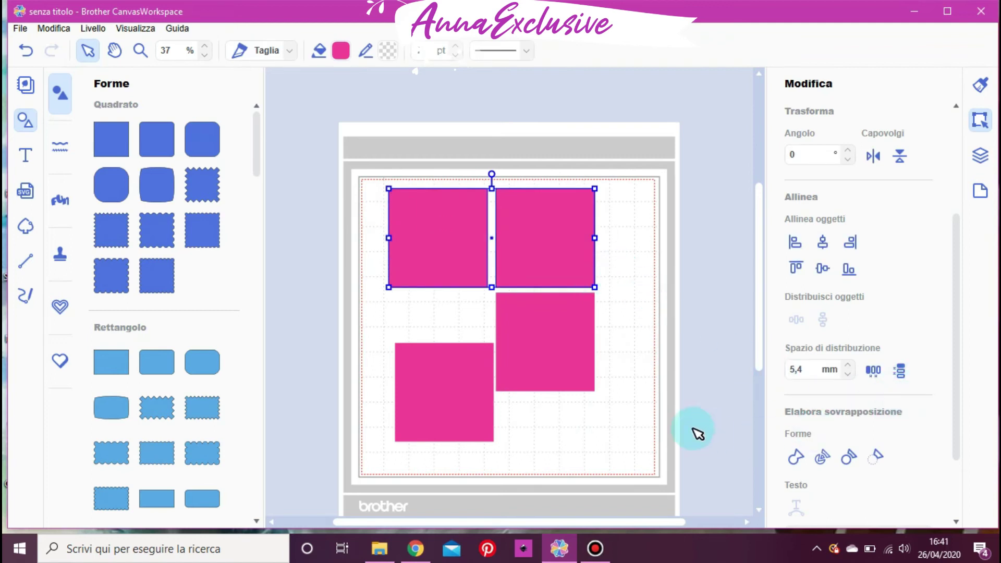
{"action": "left_click", "coordinate": [606, 408]}
{"action": "left_click_drag", "start_coordinate": [435, 474], "coordinate": [449, 166]}
{"action": "left_click", "coordinate": [822, 242]}
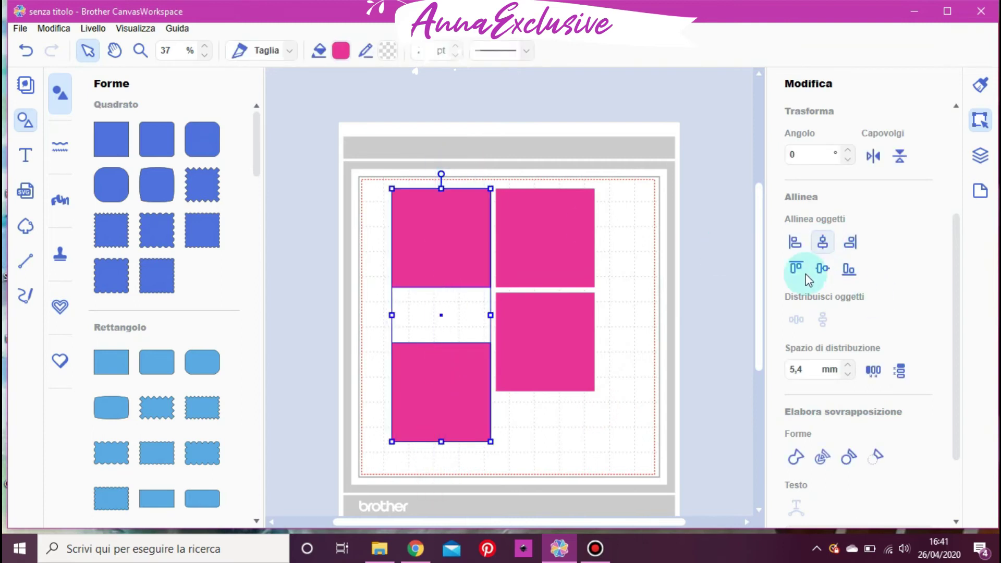
{"action": "left_click", "coordinate": [608, 445]}
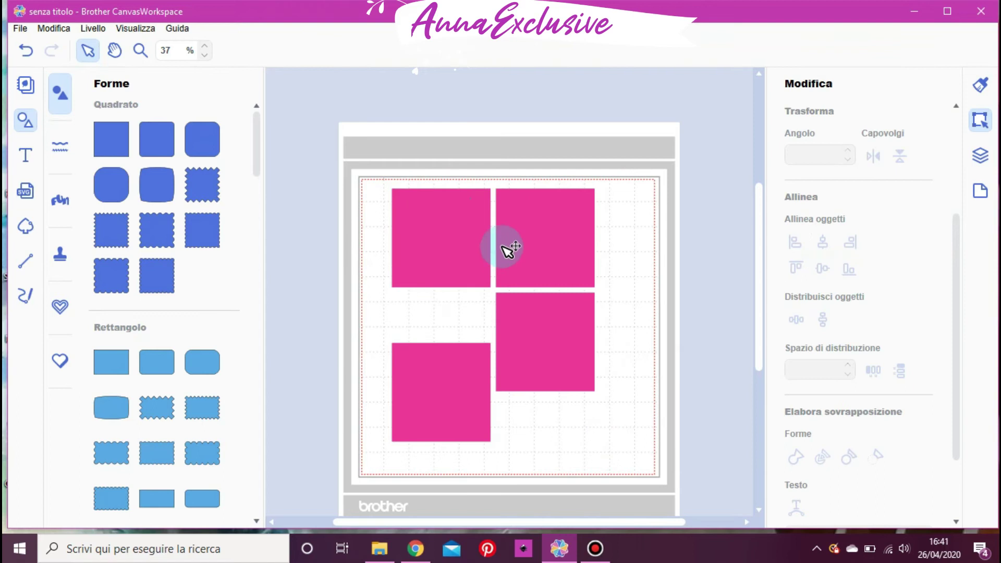
{"action": "left_click_drag", "start_coordinate": [461, 464], "coordinate": [465, 167]}
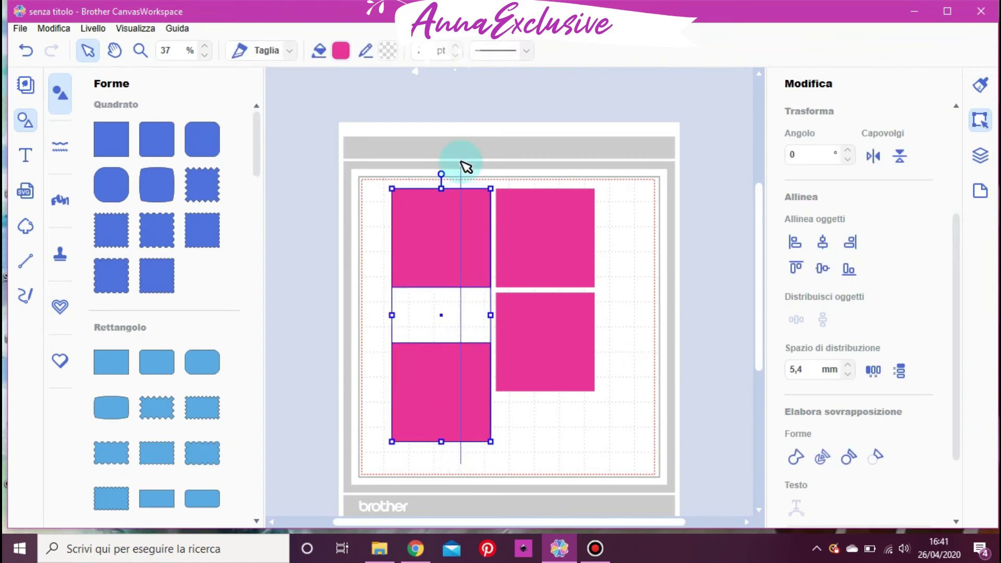
{"action": "left_click", "coordinate": [899, 370]}
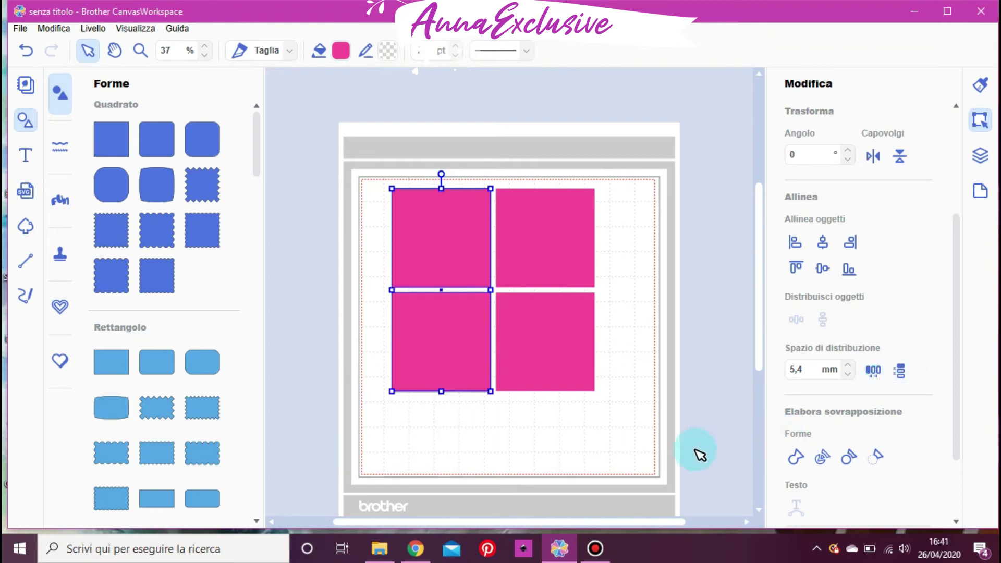
{"action": "left_click", "coordinate": [643, 449]}
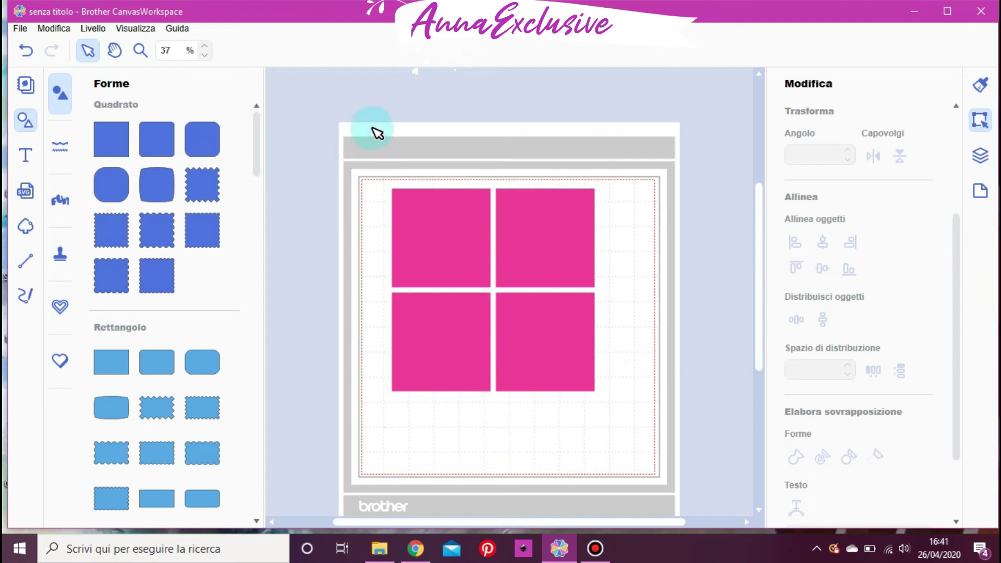
Step: Select all four squares and raise the distribution spacing value to 18,4 mm before lowering it
{"action": "left_click_drag", "start_coordinate": [380, 159], "coordinate": [618, 427]}
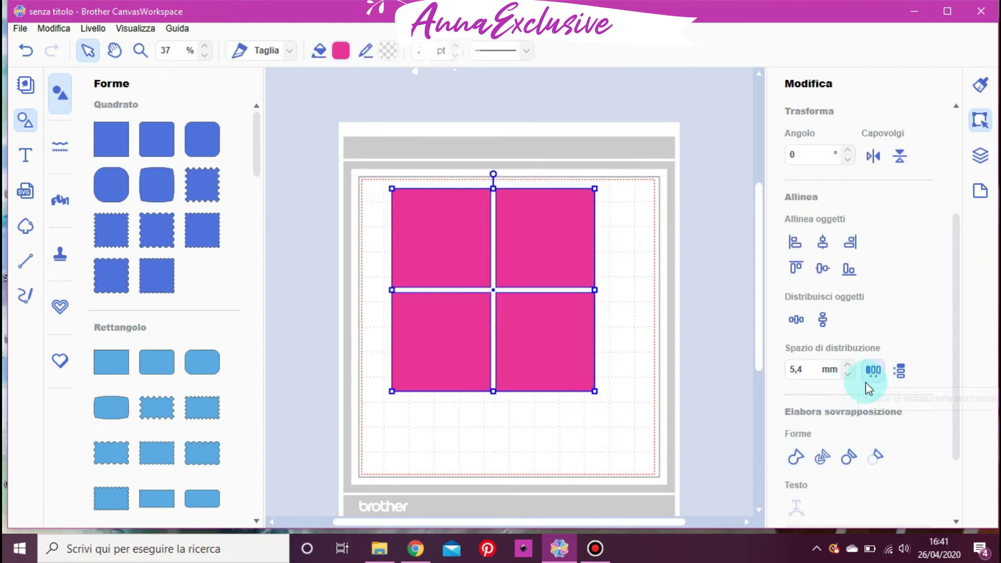
{"action": "left_click", "coordinate": [849, 375]}
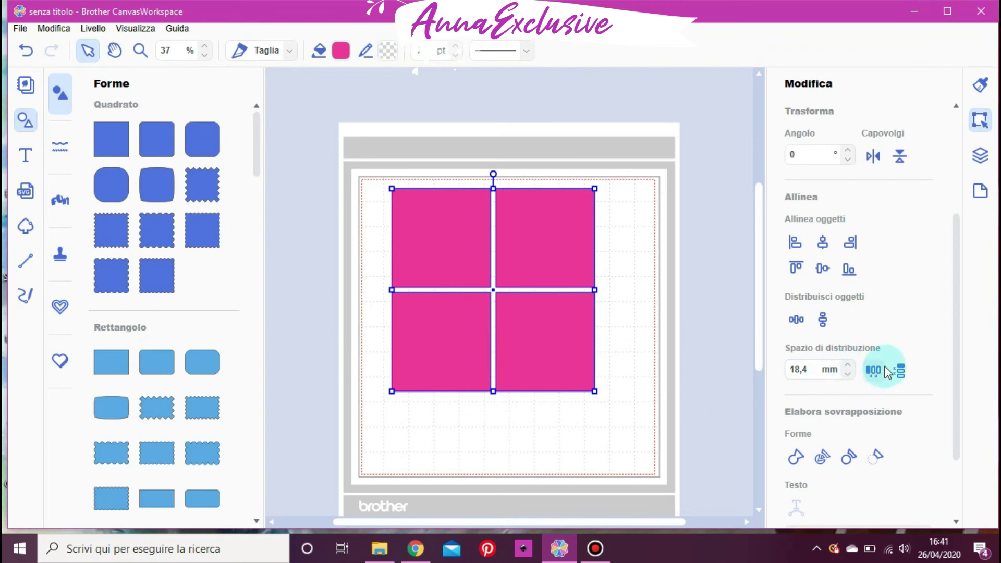
{"action": "left_click", "coordinate": [848, 374]}
{"action": "left_click", "coordinate": [849, 374]}
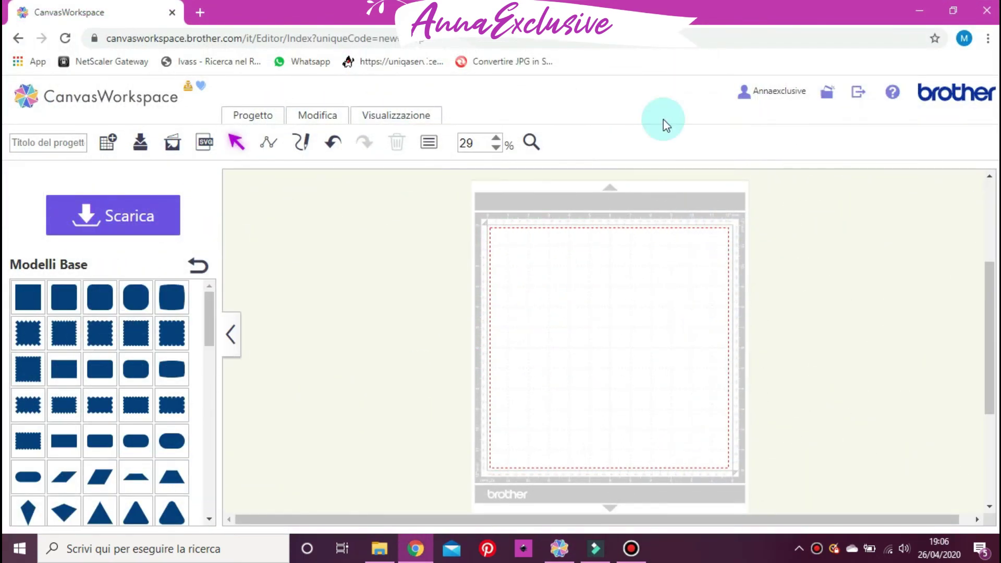
Step: In the CanvasWorkspace web editor, place a 100.0 mm square in the mat's upper left area and an 86.6 by 100.0 mm triangle at its lower right
{"action": "left_click_drag", "start_coordinate": [23, 302], "coordinate": [536, 278]}
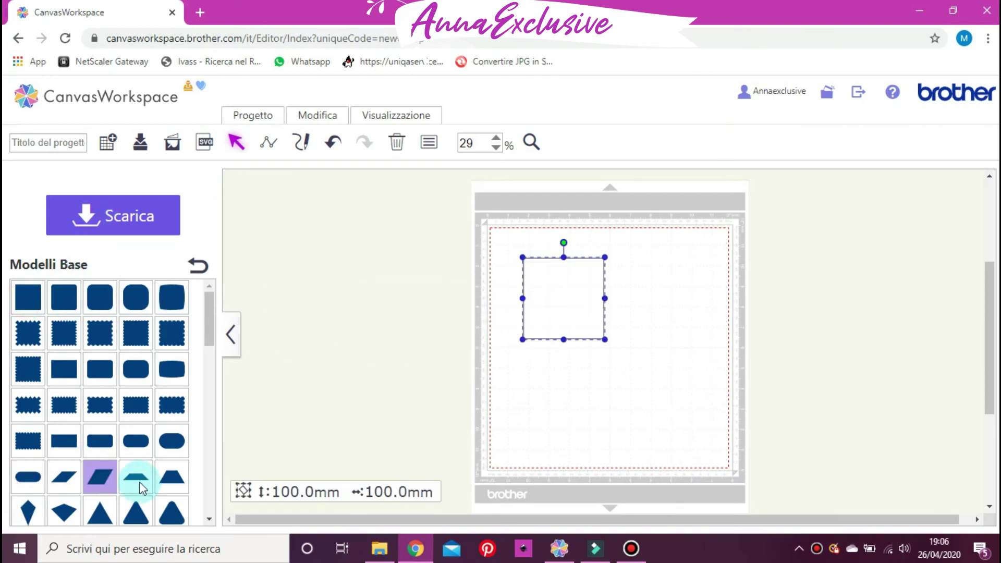
{"action": "left_click_drag", "start_coordinate": [108, 519], "coordinate": [654, 382]}
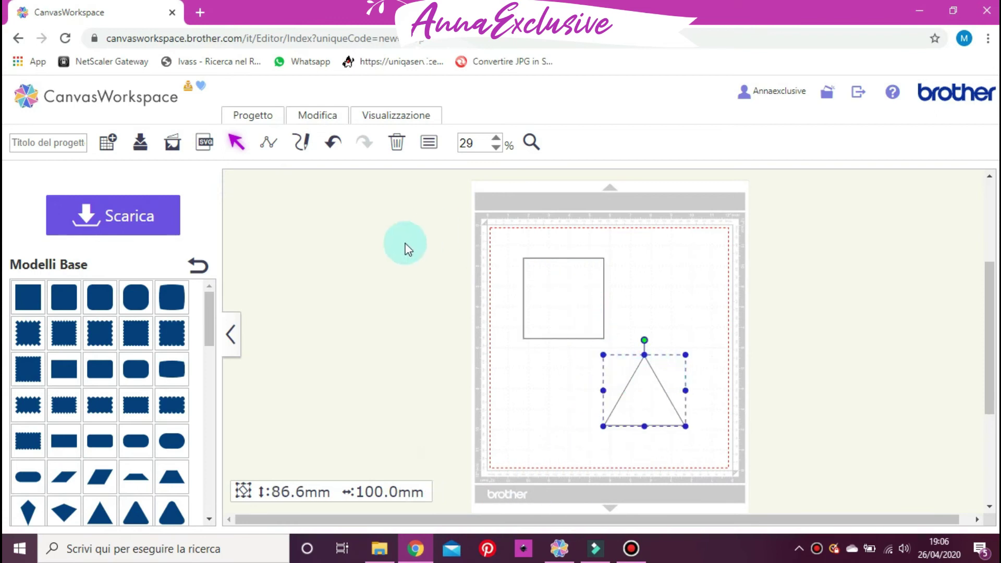
Step: Give the square a pink fill and a transparent outline in its properties
{"action": "left_click", "coordinate": [558, 290]}
{"action": "left_click", "coordinate": [428, 142]}
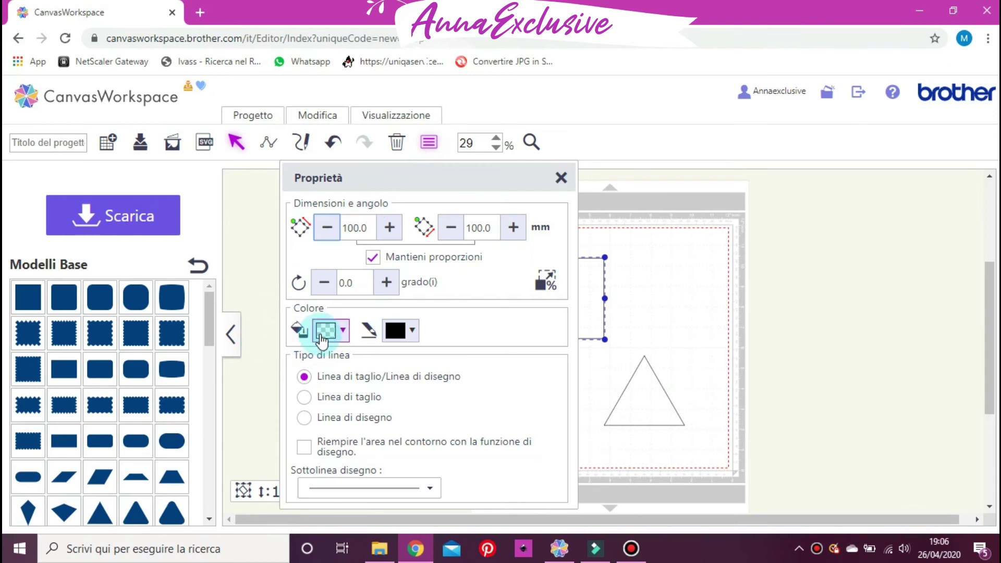
{"action": "left_click", "coordinate": [323, 336]}
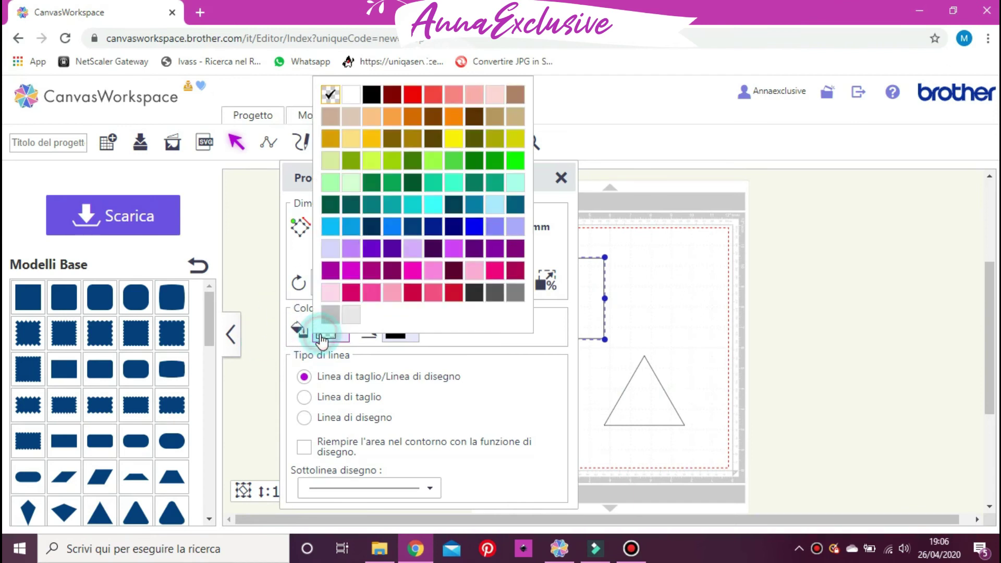
{"action": "left_click", "coordinate": [372, 290]}
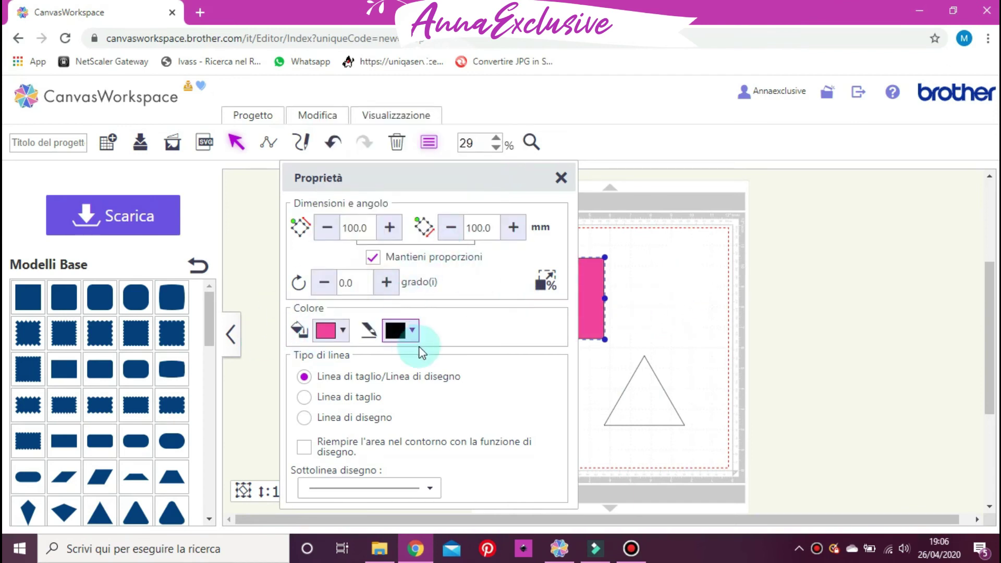
{"action": "left_click", "coordinate": [395, 331]}
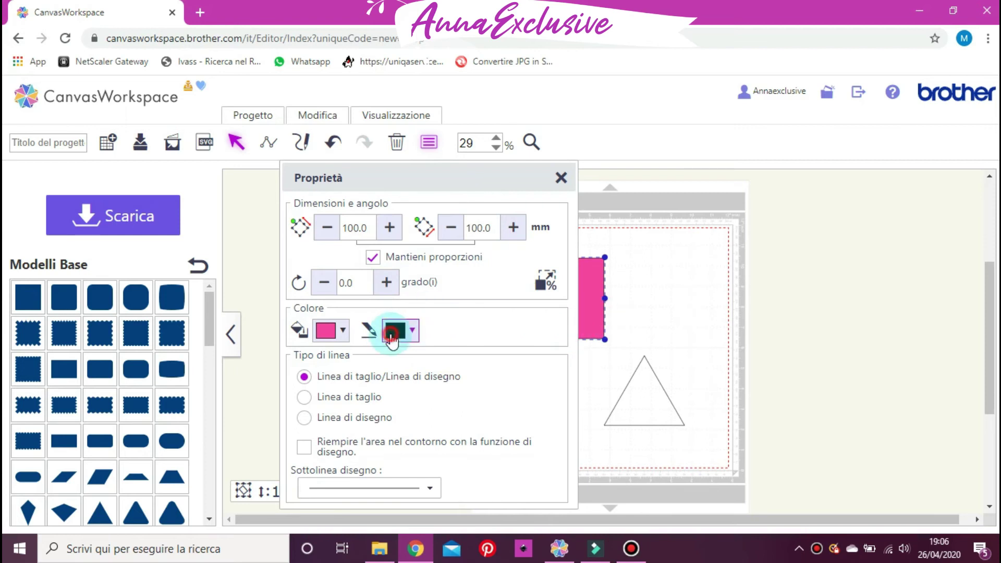
{"action": "left_click", "coordinate": [400, 95]}
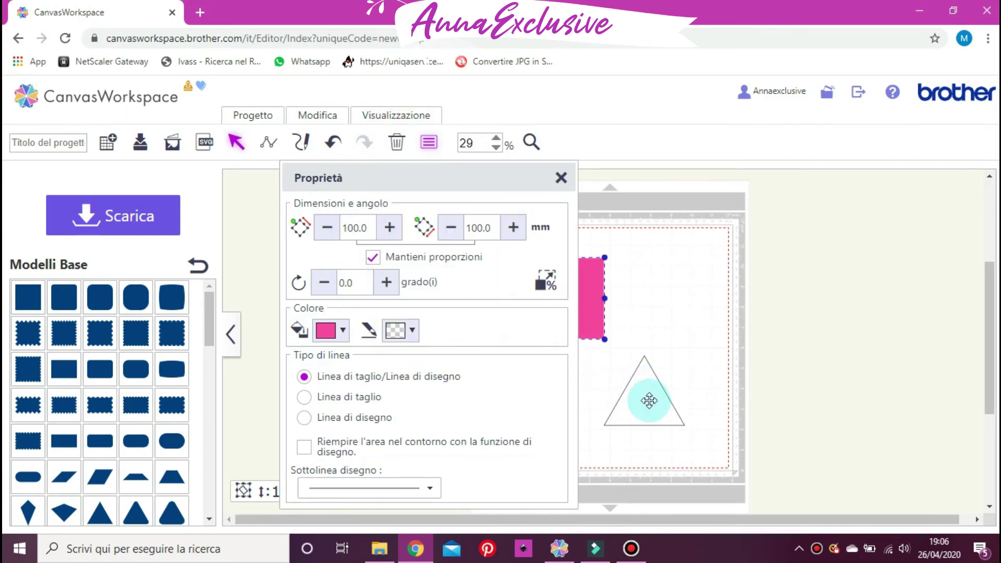
Step: Give the triangle a magenta fill and a transparent outline, and close its properties
{"action": "left_click", "coordinate": [646, 401]}
{"action": "left_click", "coordinate": [327, 330]}
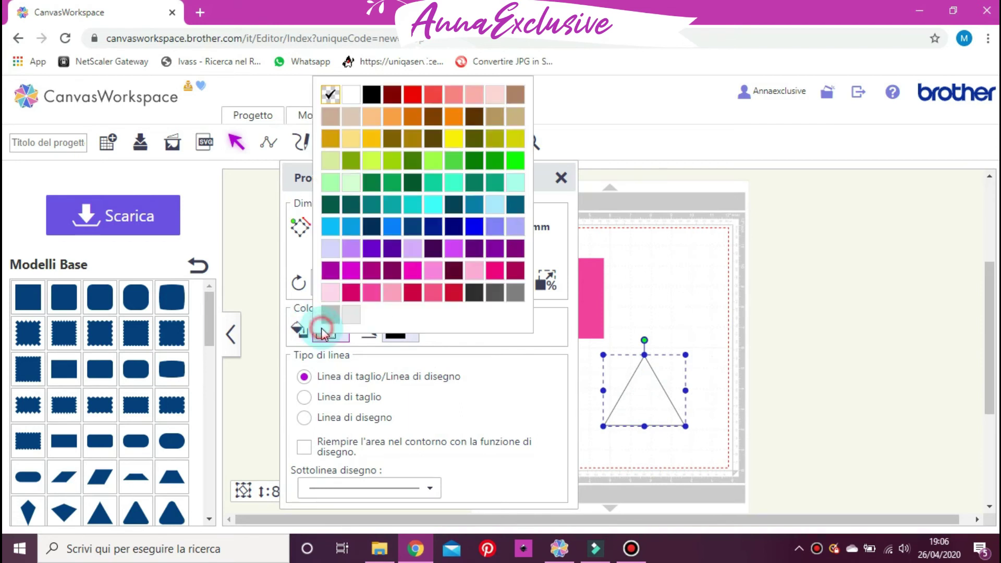
{"action": "left_click", "coordinate": [351, 269]}
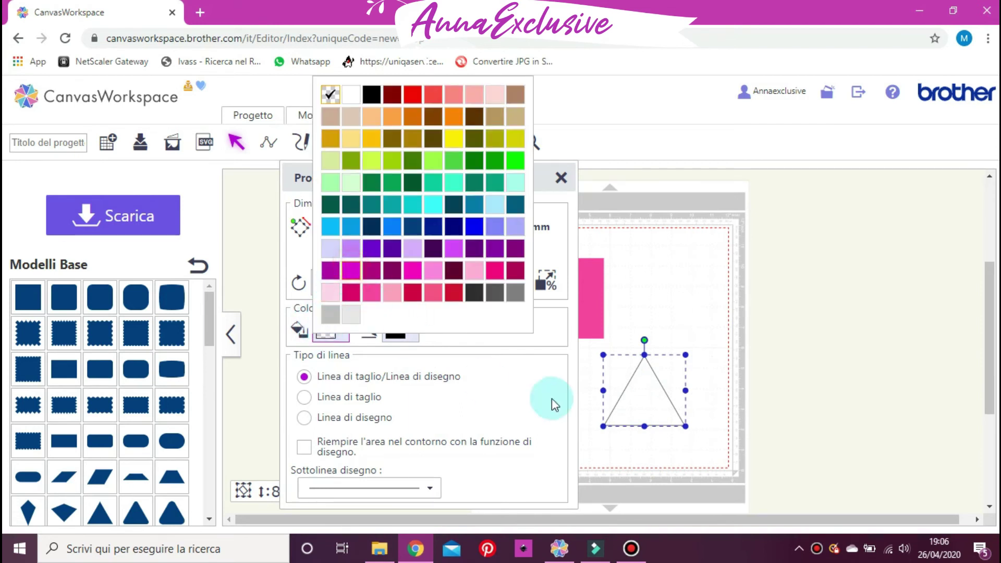
{"action": "left_click", "coordinate": [397, 331]}
{"action": "left_click", "coordinate": [399, 99]}
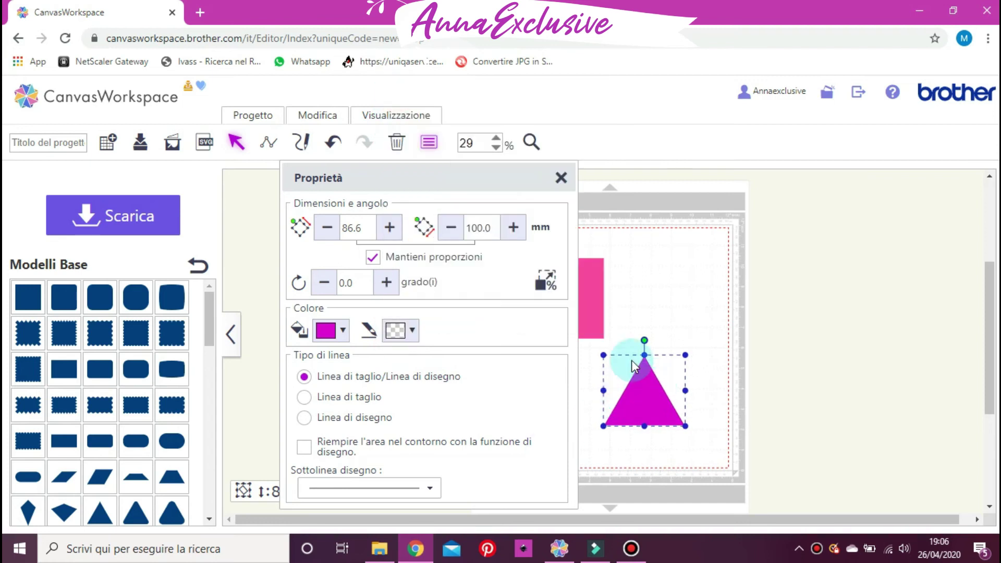
{"action": "left_click", "coordinate": [555, 178]}
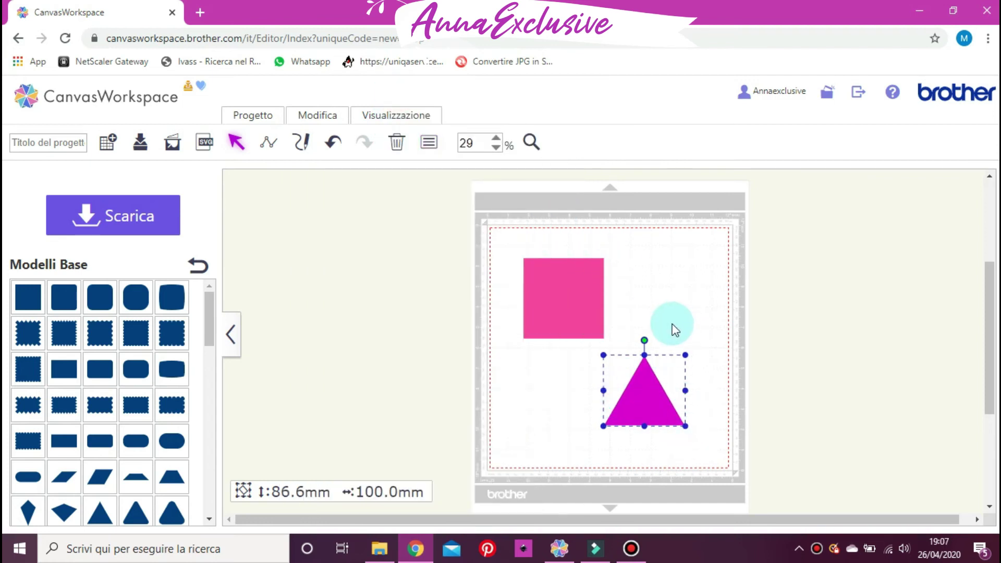
Step: Change the triangle's fill to a darker magenta, deselect it and close the properties
{"action": "left_click", "coordinate": [646, 403]}
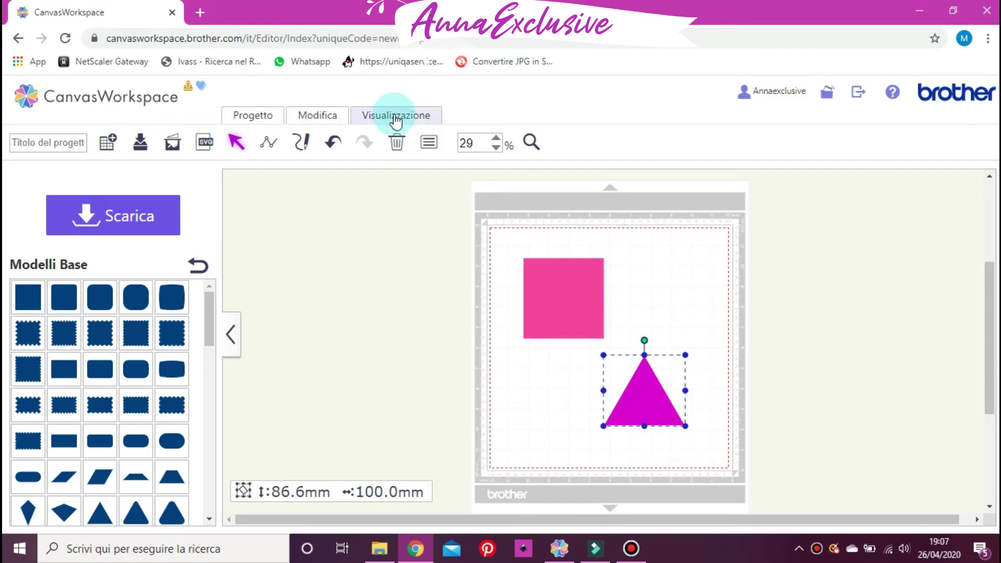
{"action": "left_click", "coordinate": [427, 143]}
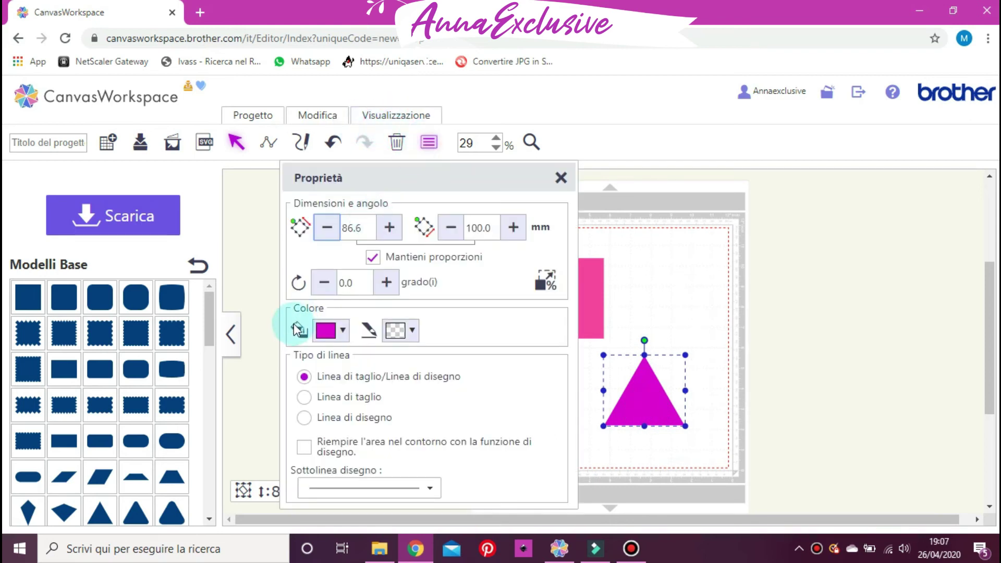
{"action": "left_click", "coordinate": [331, 333]}
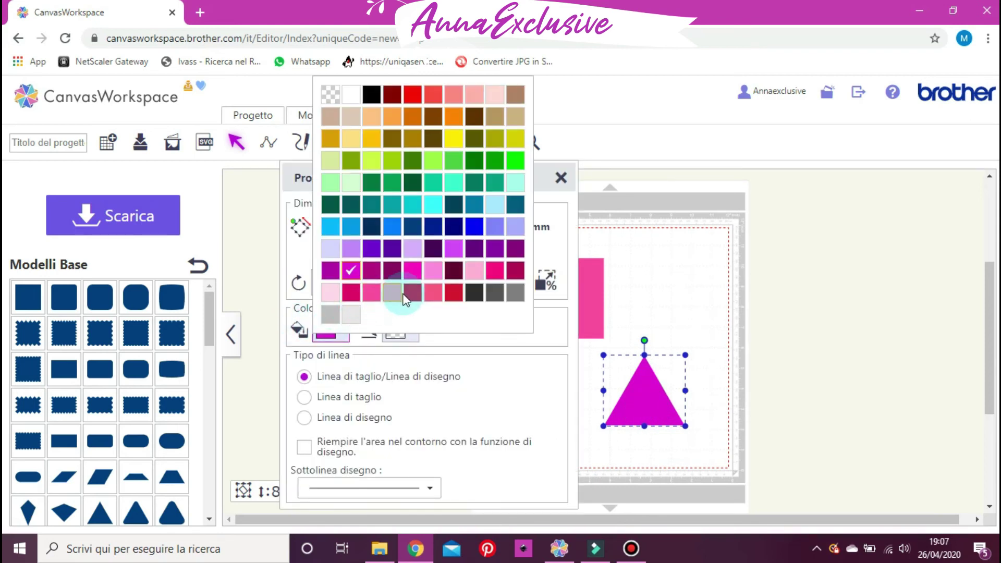
{"action": "left_click", "coordinate": [374, 272]}
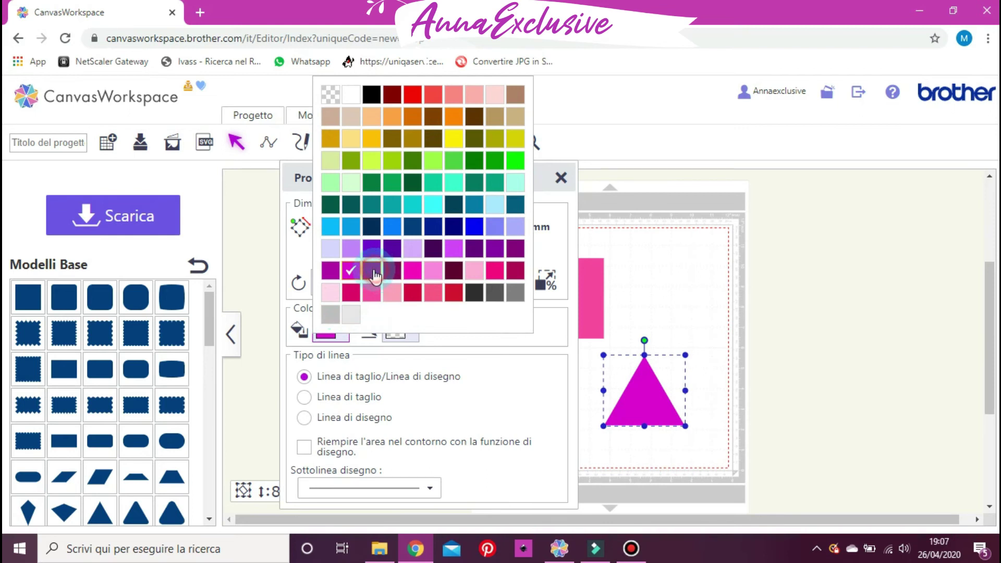
{"action": "left_click", "coordinate": [658, 369]}
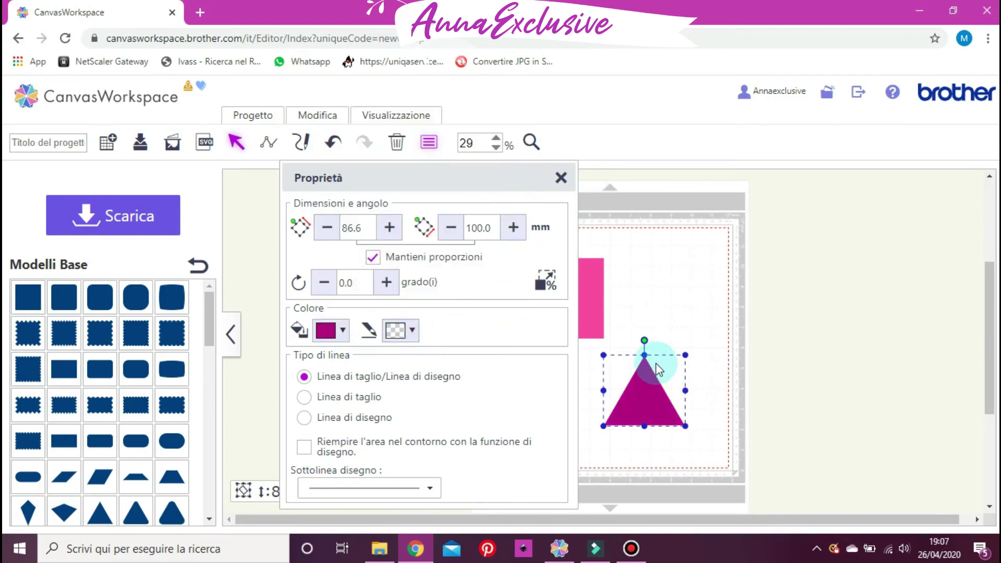
{"action": "left_click", "coordinate": [646, 311]}
{"action": "left_click", "coordinate": [560, 177]}
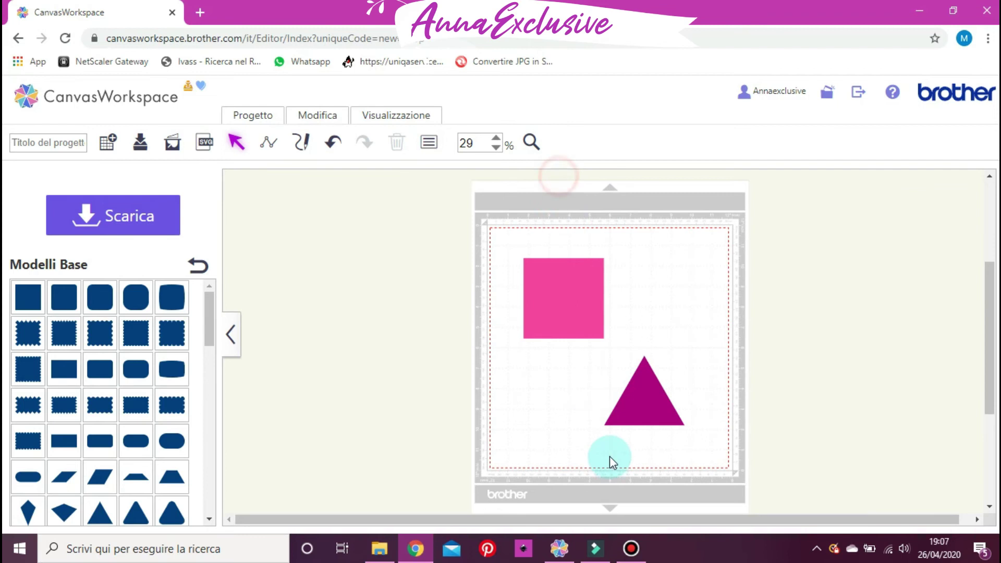
Step: Select the pink square and the magenta triangle and align them on their horizontal centres
{"action": "left_click_drag", "start_coordinate": [505, 237], "coordinate": [707, 444]}
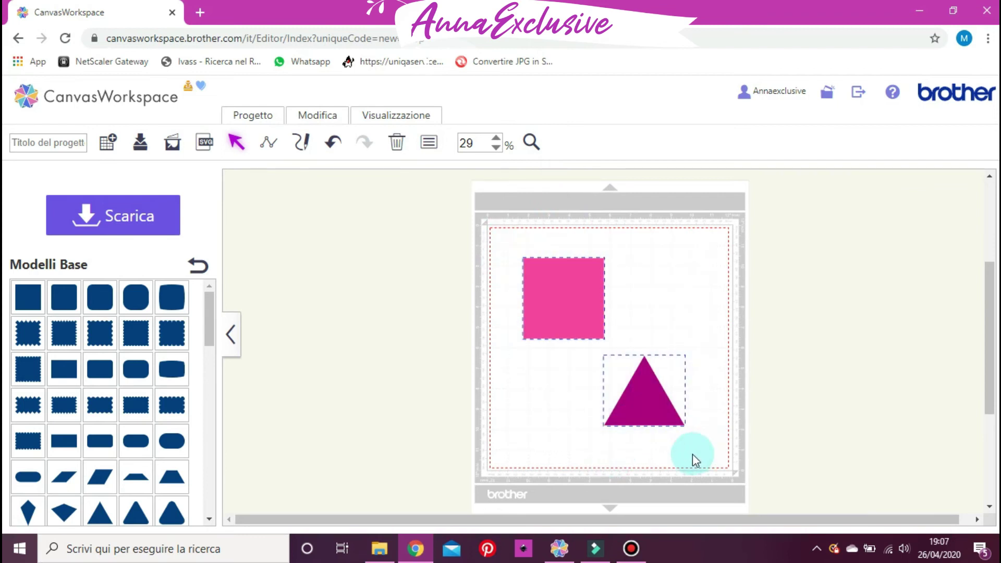
{"action": "left_click", "coordinate": [313, 120]}
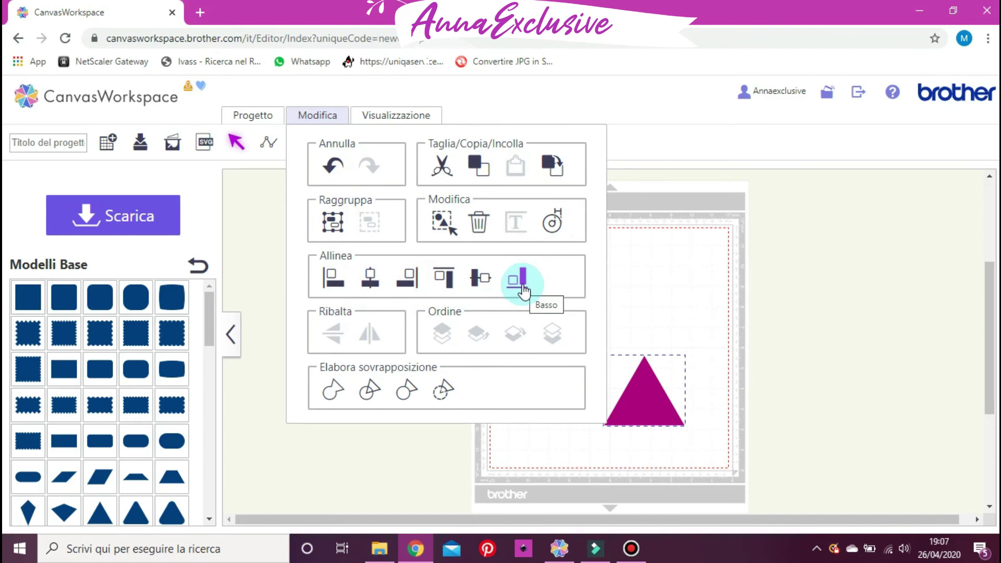
{"action": "left_click", "coordinate": [372, 282]}
Step: Align the square and the triangle on their vertical middles so that they overlap, and deselect them
{"action": "left_click_drag", "start_coordinate": [431, 236], "coordinate": [559, 463]}
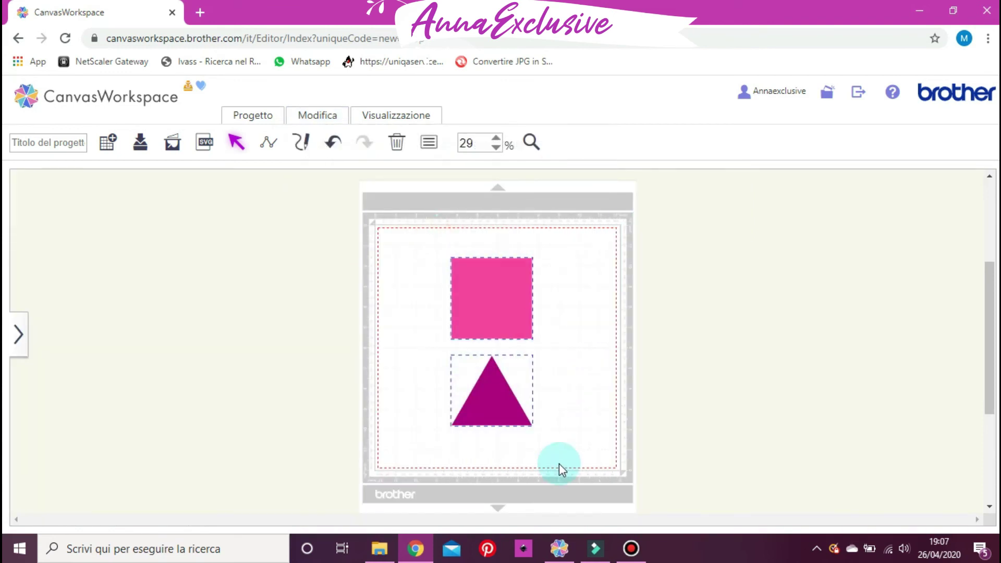
{"action": "left_click", "coordinate": [305, 116]}
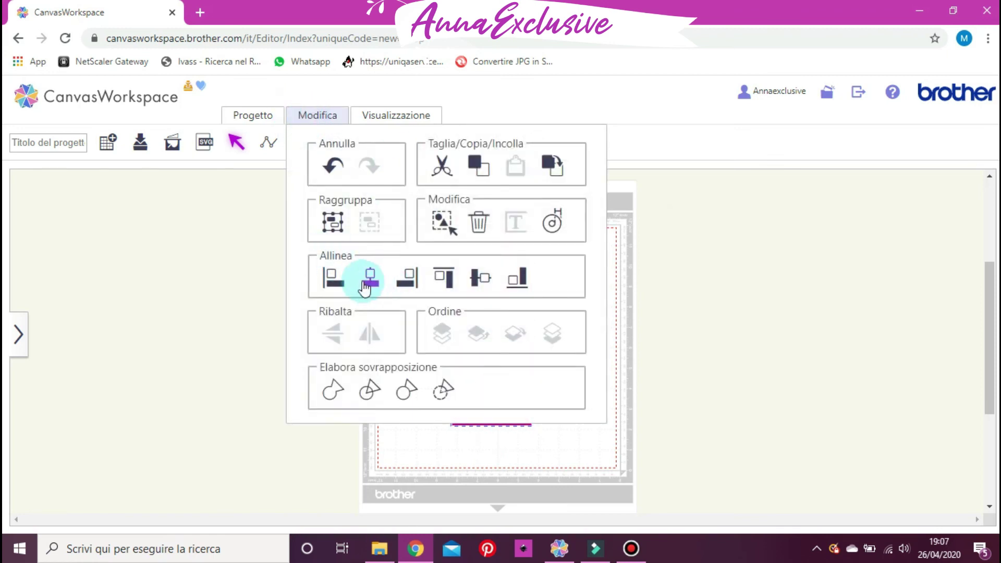
{"action": "left_click", "coordinate": [484, 281]}
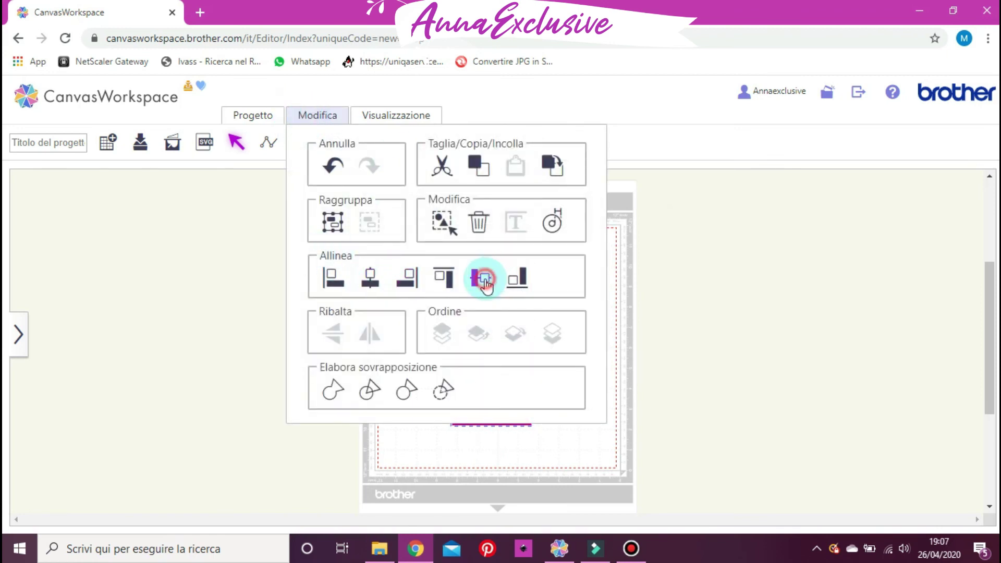
{"action": "left_click", "coordinate": [578, 390]}
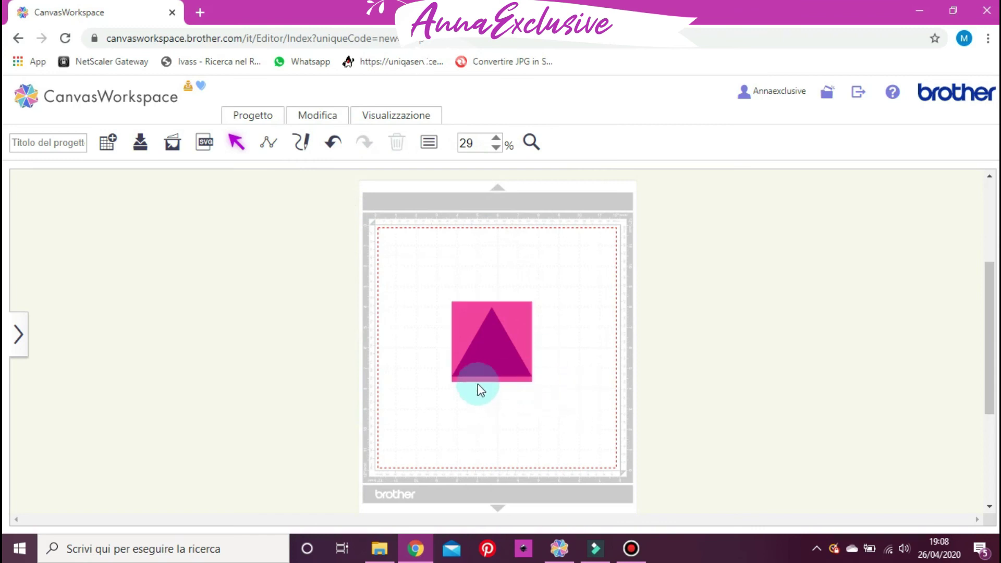
{"action": "left_click", "coordinate": [487, 342]}
{"action": "left_click", "coordinate": [416, 330]}
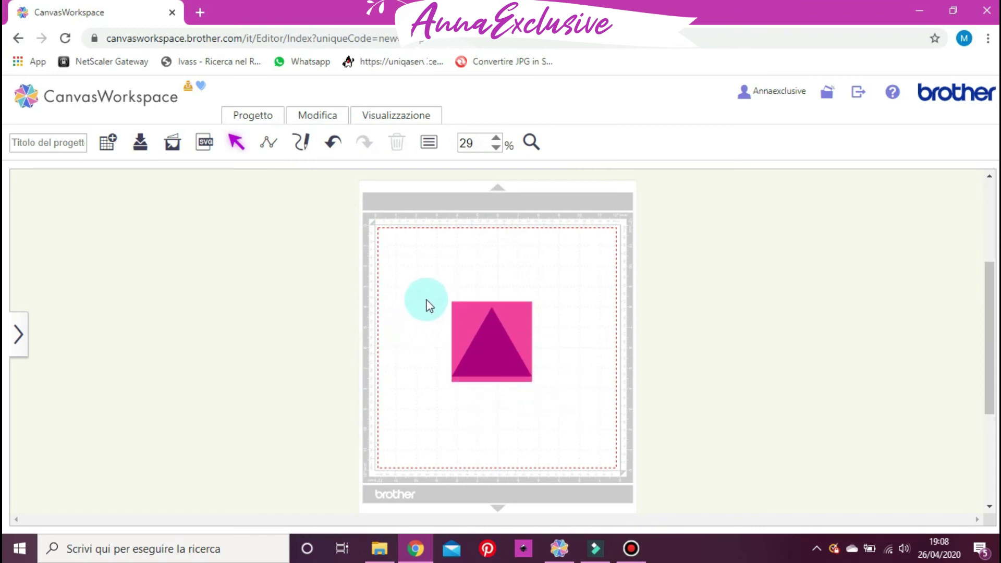
Step: Select the two overlapping shapes, align them to the left and deselect them
{"action": "left_click_drag", "start_coordinate": [424, 286], "coordinate": [565, 368]}
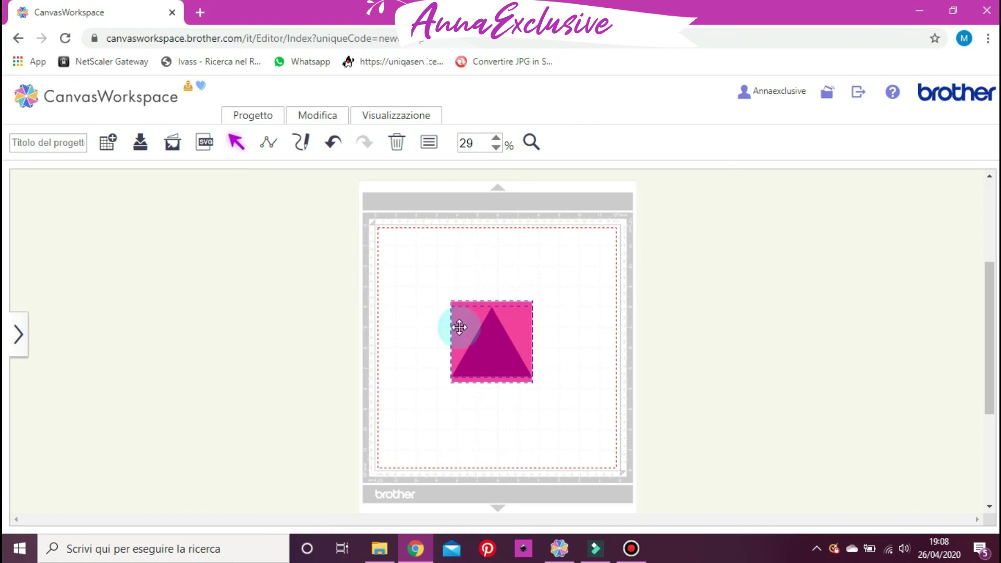
{"action": "left_click", "coordinate": [334, 112]}
{"action": "left_click", "coordinate": [343, 286]}
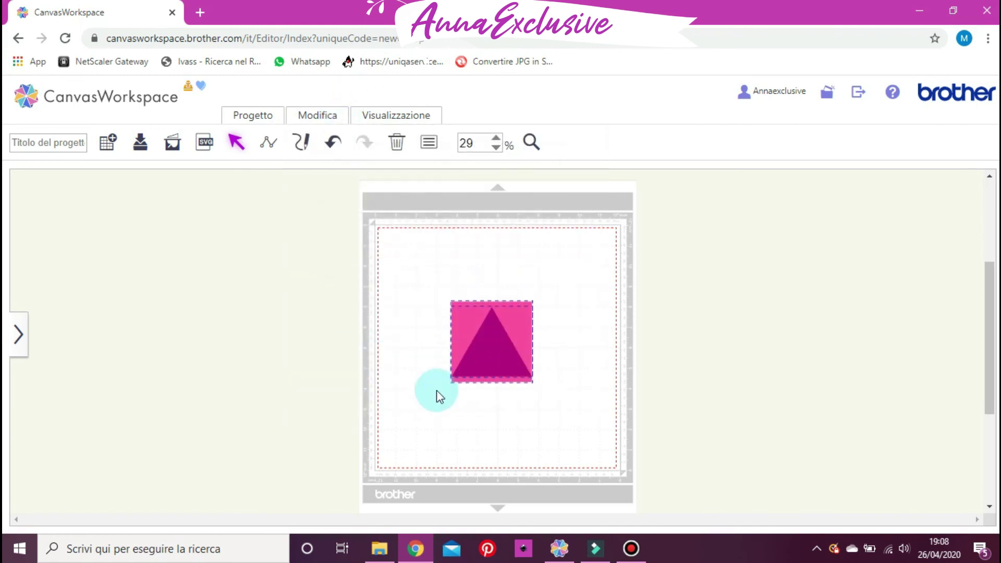
{"action": "left_click", "coordinate": [583, 398]}
Step: Shrink the triangle toward the square's lower right corner and deselect it
{"action": "left_click", "coordinate": [497, 364]}
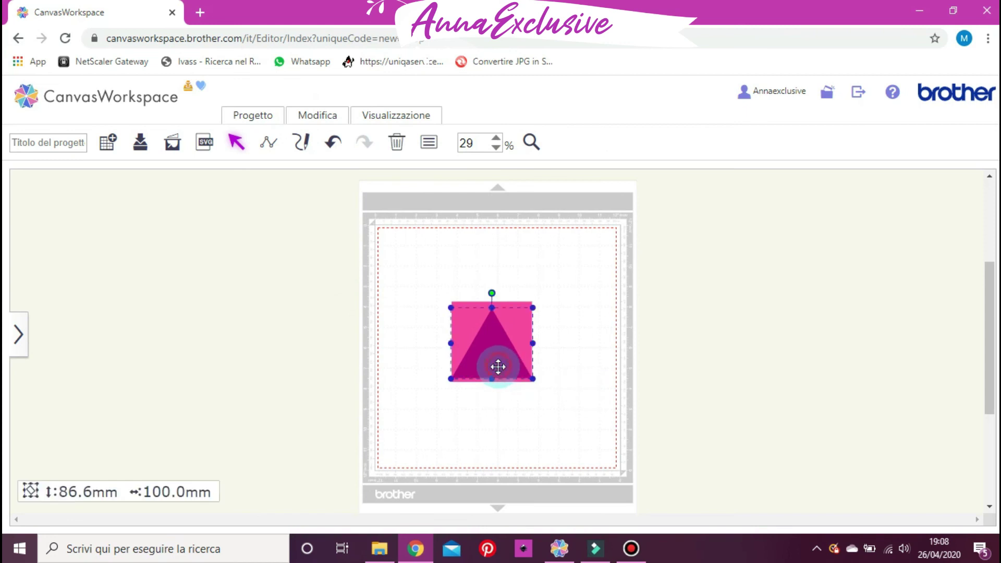
{"action": "left_click", "coordinate": [450, 303]}
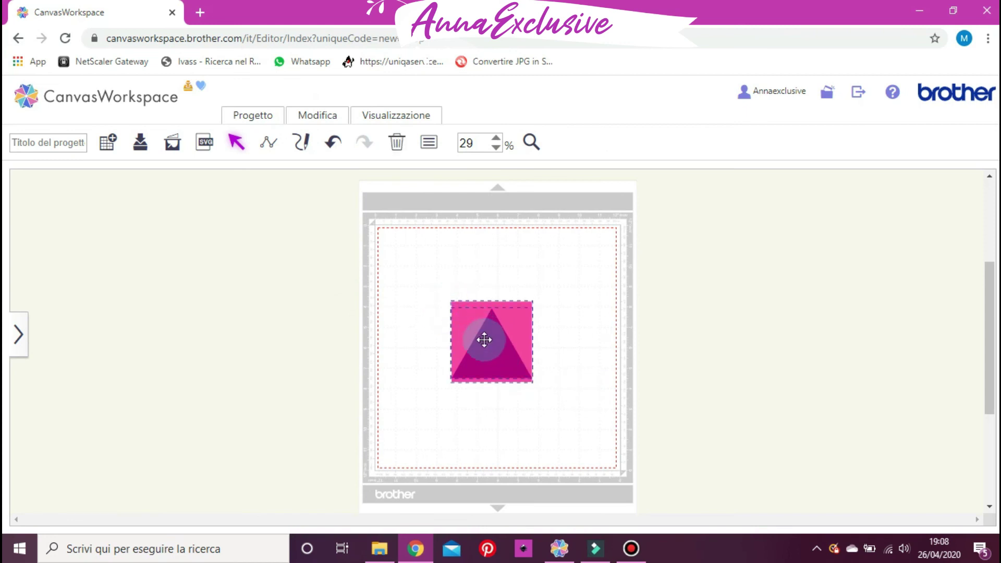
{"action": "left_click", "coordinate": [592, 339]}
{"action": "left_click", "coordinate": [476, 367]}
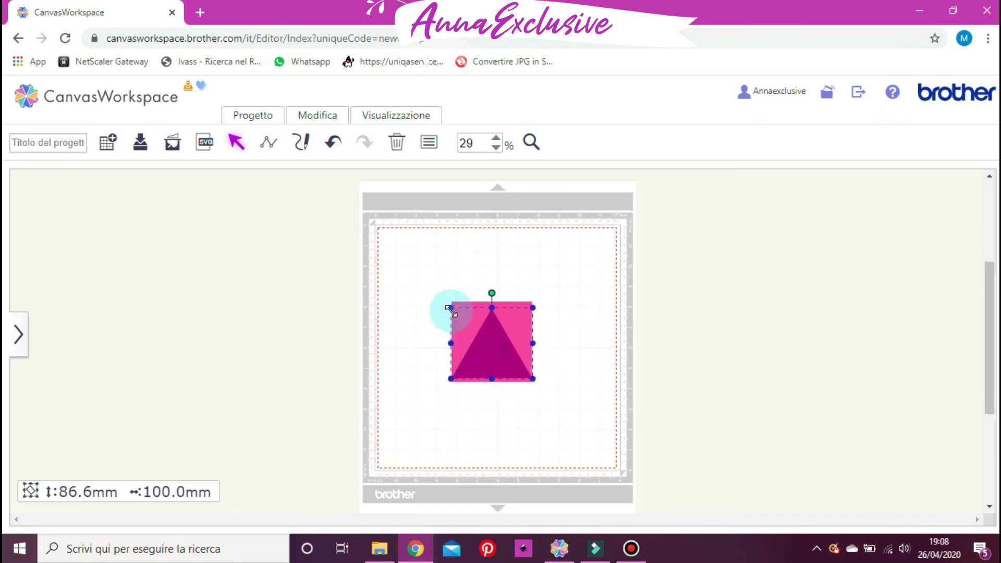
{"action": "left_click_drag", "start_coordinate": [452, 311], "coordinate": [483, 336]}
{"action": "left_click", "coordinate": [602, 382]}
Step: Align the reduced triangle and the square to their left edges, and also to their bottom edges
{"action": "left_click", "coordinate": [434, 283]}
{"action": "left_click_drag", "start_coordinate": [444, 299], "coordinate": [546, 401]}
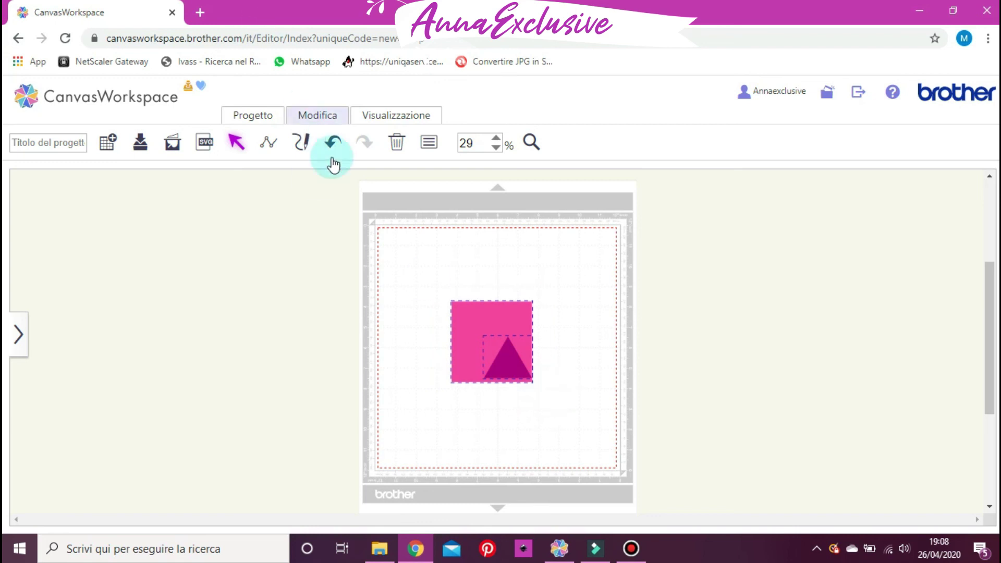
{"action": "left_click", "coordinate": [305, 117]}
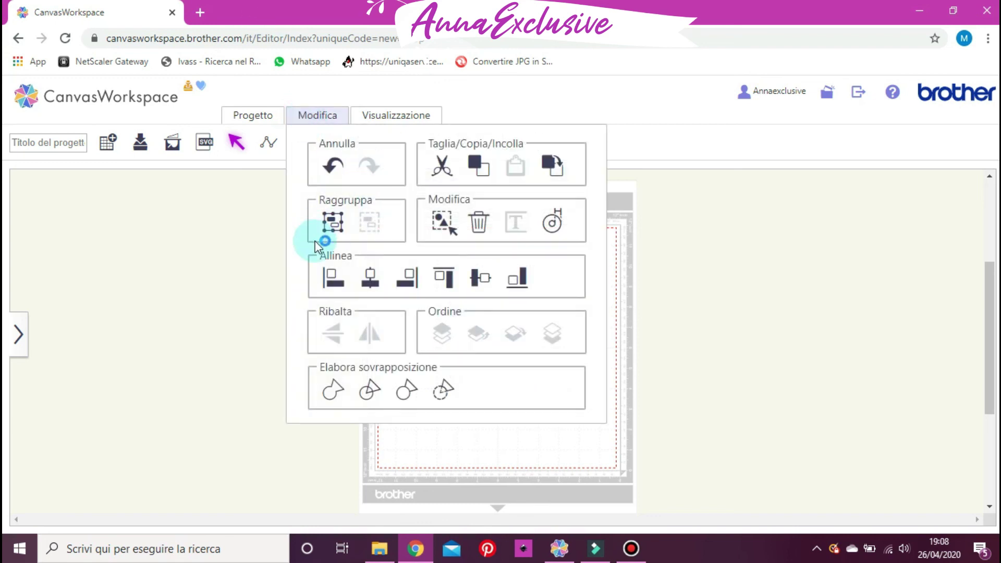
{"action": "left_click", "coordinate": [327, 275]}
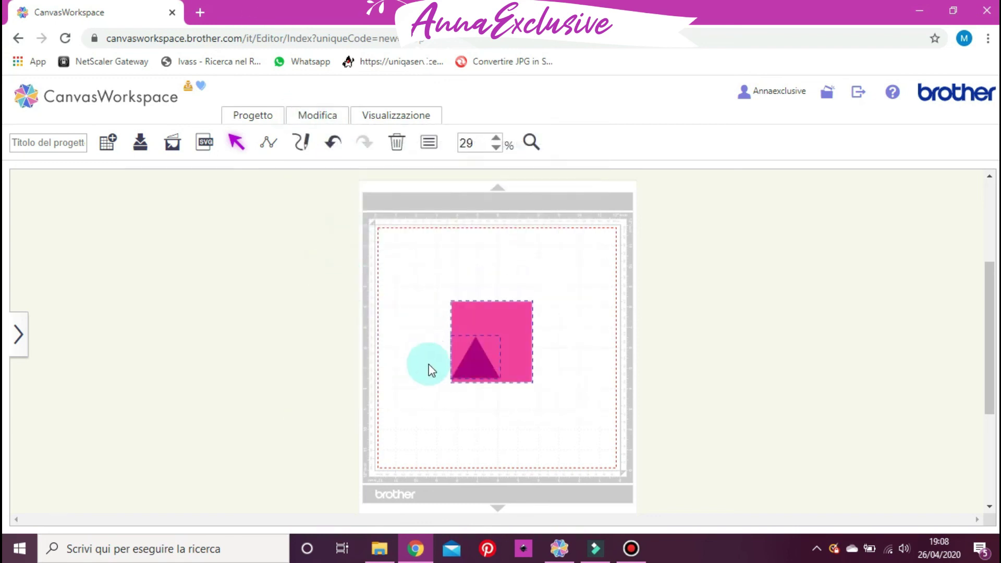
{"action": "left_click", "coordinate": [320, 116]}
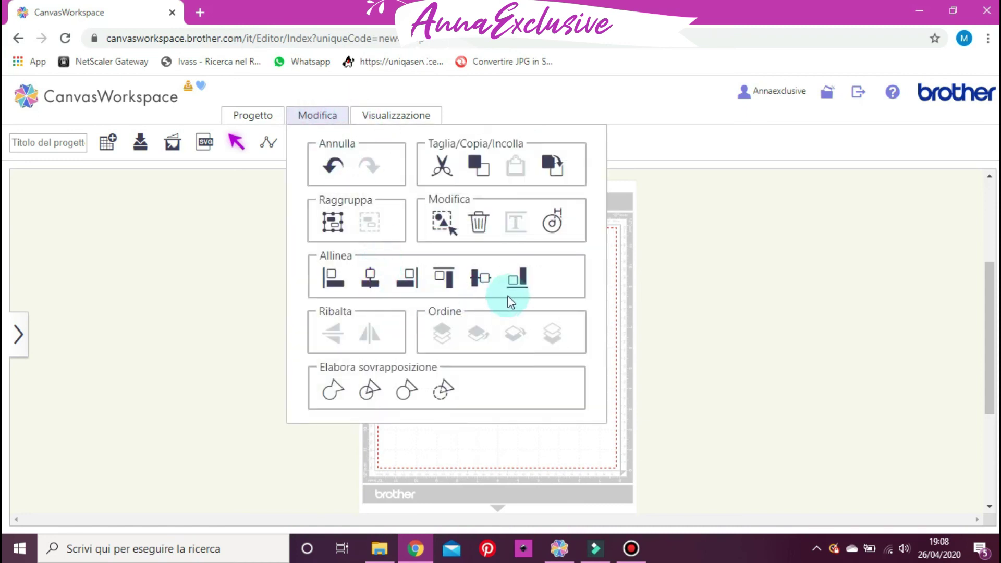
{"action": "left_click", "coordinate": [521, 282]}
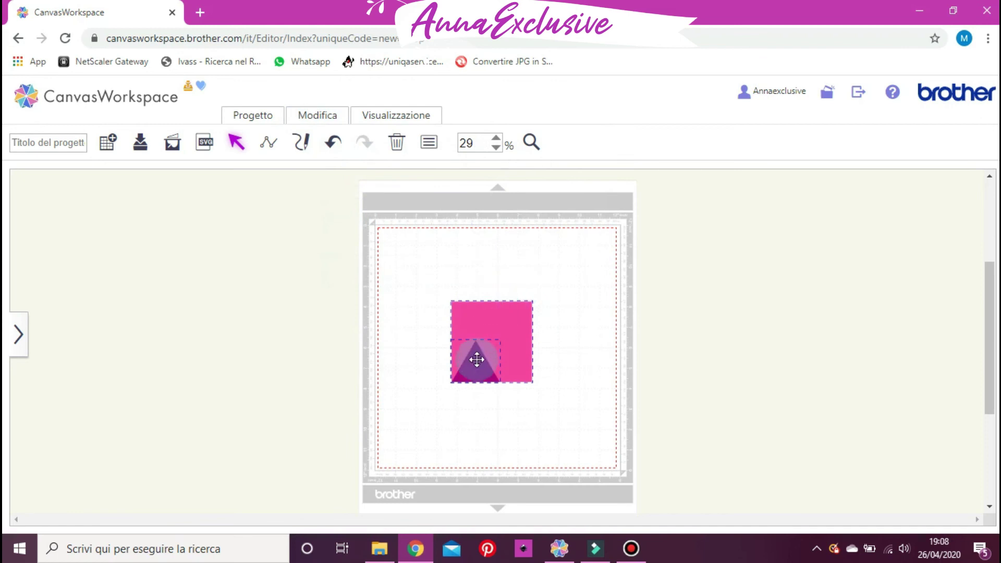
{"action": "left_click_drag", "start_coordinate": [434, 291], "coordinate": [501, 365]}
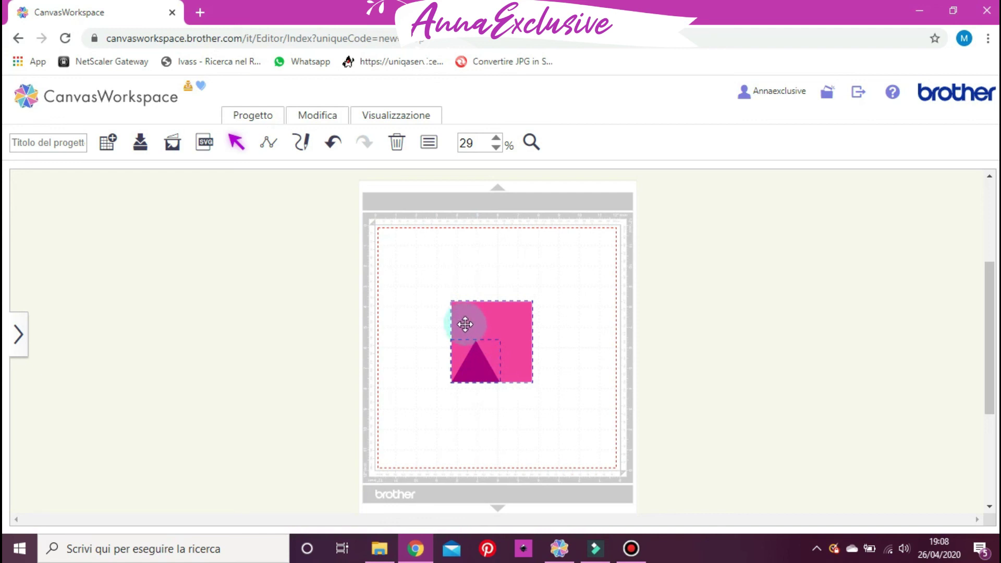
{"action": "left_click", "coordinate": [589, 334]}
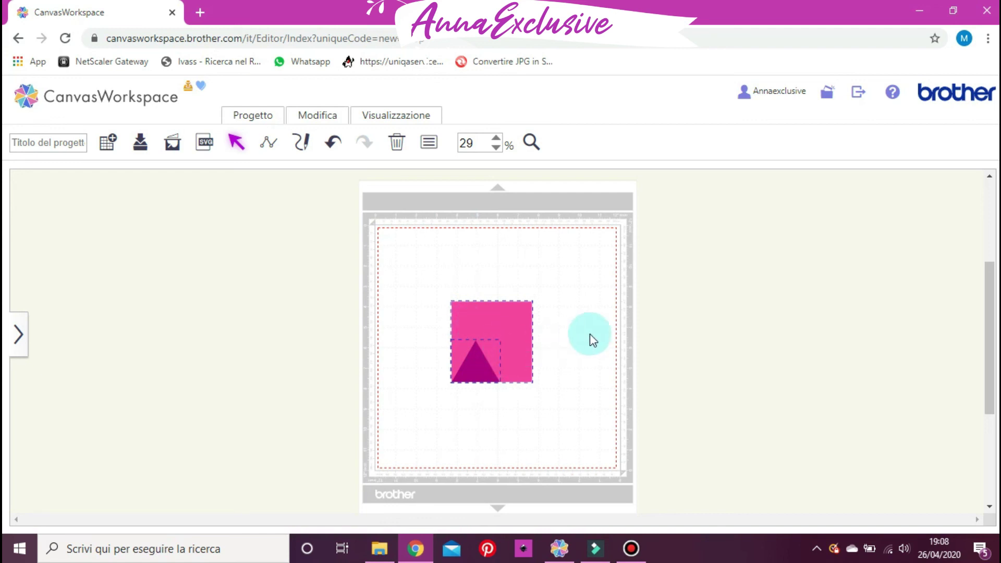
{"action": "left_click_drag", "start_coordinate": [417, 277], "coordinate": [521, 406]}
{"action": "left_click", "coordinate": [304, 112]}
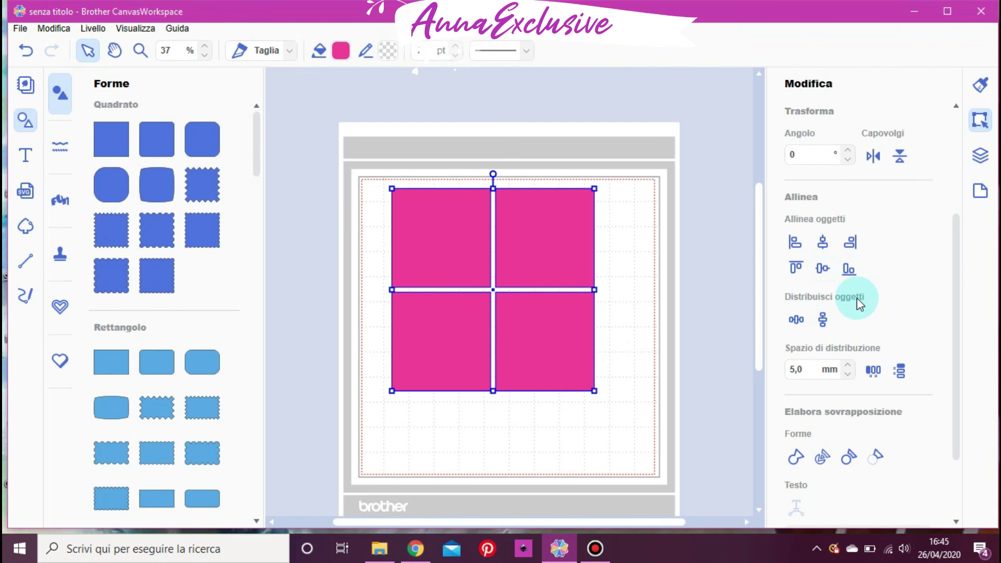
Step: In the CanvasWorkspace desktop program, bring the overlap processing options for the four selected squares into view
{"action": "scroll", "coordinate": [863, 348], "scroll_direction": "down", "scroll_amount": 2}
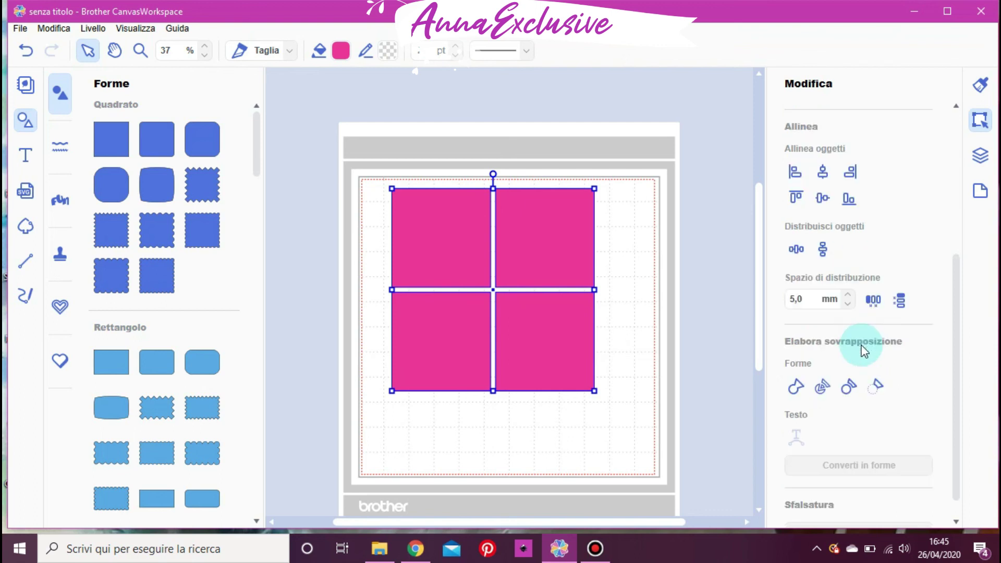